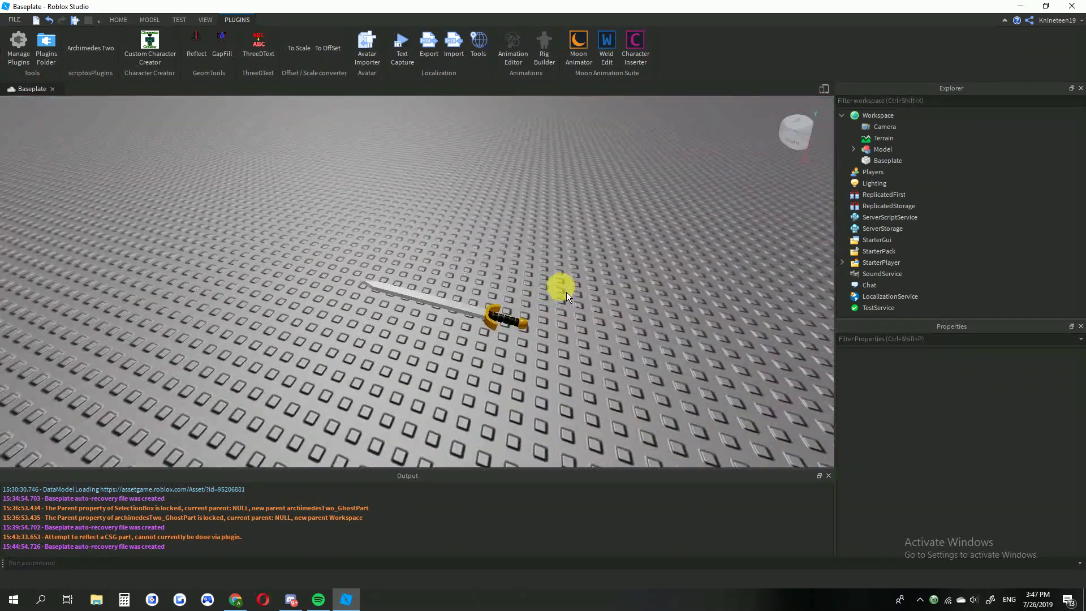
left_click(57, 58)
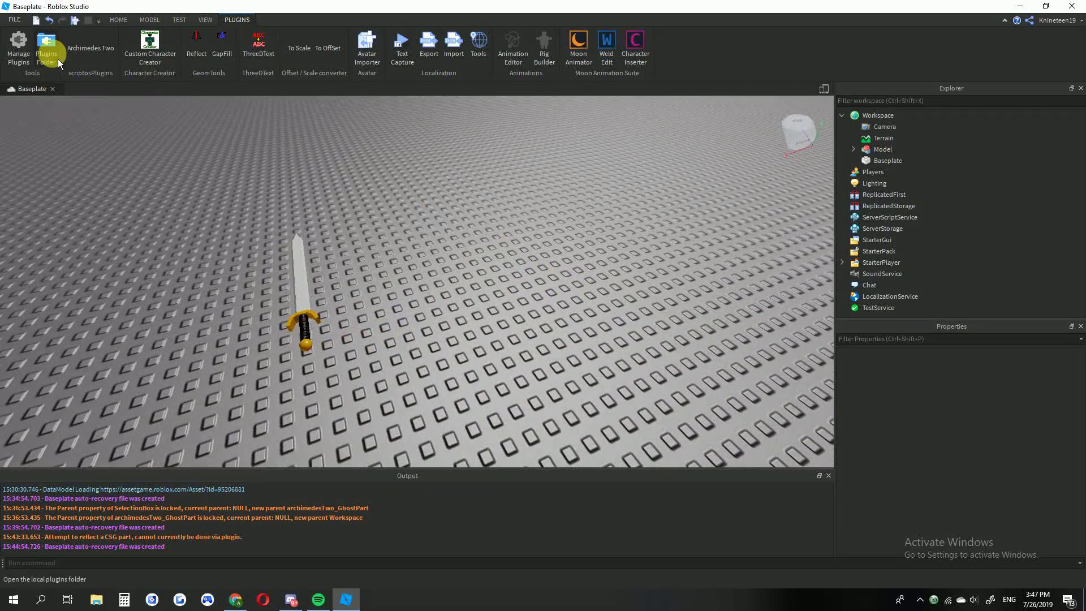
right_click_drag(656, 246, 652, 247)
scroll(326, 241, "up", 2)
right_click_drag(326, 241, 389, 252)
Step: Insert a cylinder part onto the baseplate near the finished sword
left_click(149, 19)
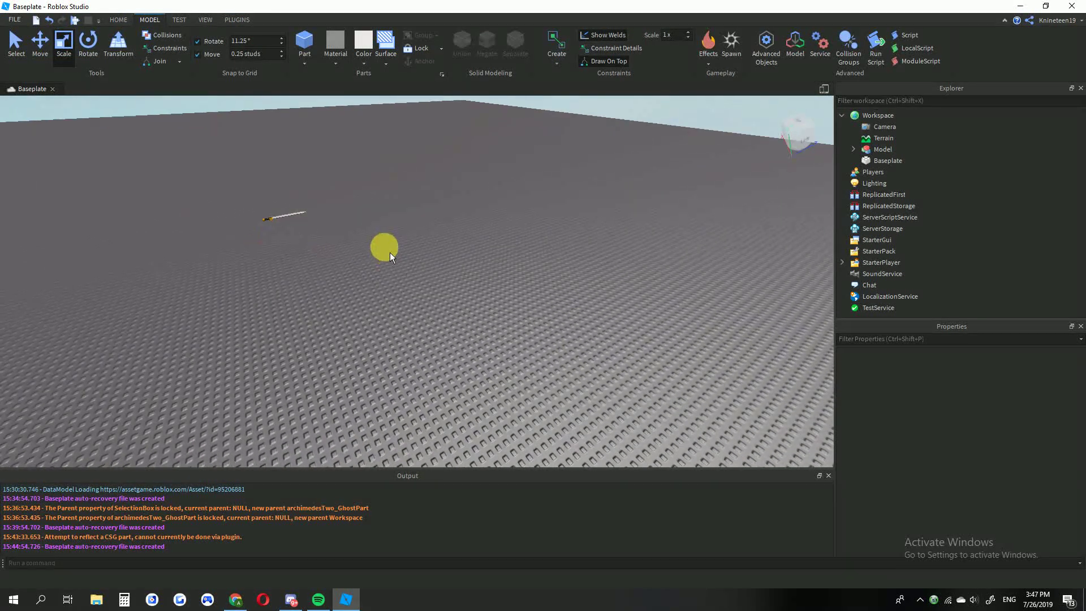
left_click(317, 69)
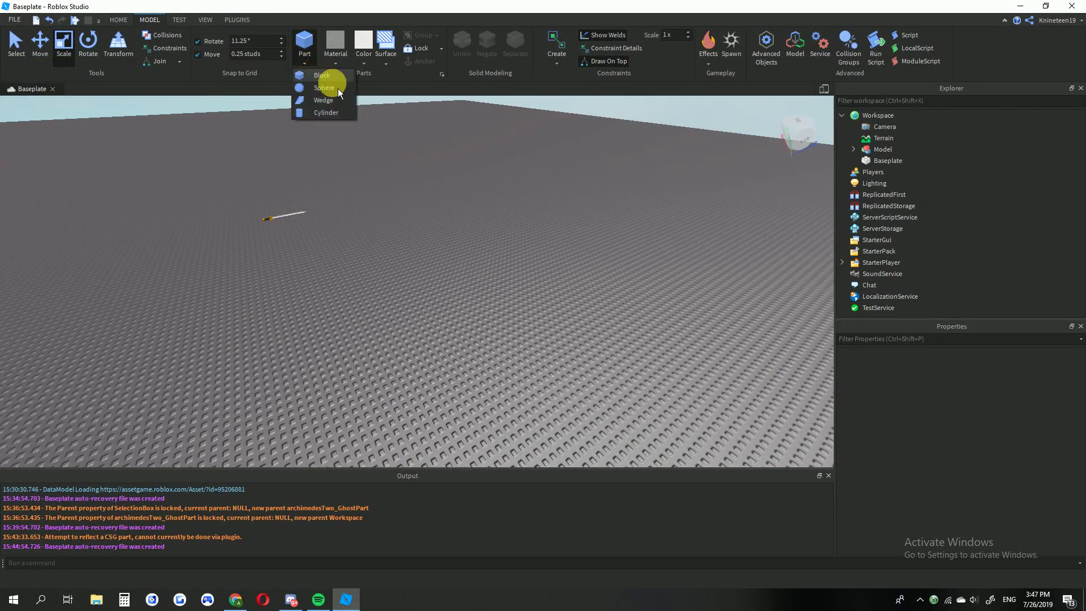
left_click(330, 117)
scroll(458, 242, "up", 5)
right_click_drag(458, 242, 357, 147)
scroll(430, 260, "up", 3)
right_click_drag(431, 260, 435, 238)
scroll(431, 259, "down", 4)
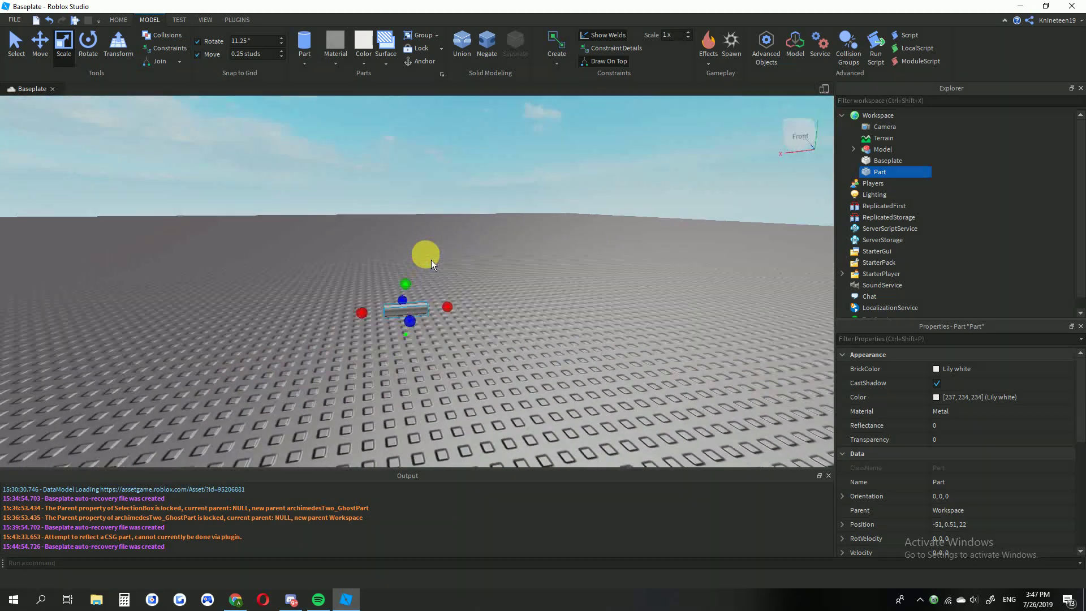
Step: Enlarge the cylinder into a long, thick rod resting on the baseplate at about -48.6, 2.6, 28.75
left_click_drag(414, 305, 472, 204)
left_click(488, 289)
scroll(489, 290, "up", 3)
left_click(450, 294)
scroll(463, 285, "up", 2)
left_click(375, 234)
right_click_drag(395, 204, 397, 207)
scroll(405, 260, "down", 5)
left_click(433, 262)
right_click_drag(434, 263, 436, 264)
left_click_drag(480, 304, 435, 304)
left_click(406, 309)
left_click(447, 306)
left_click(426, 350)
Step: Examine the finished sword's guard and handle as a reference for the new model
right_click_drag(427, 351, 415, 321)
scroll(469, 311, "up", 3)
scroll(391, 322, "up", 4)
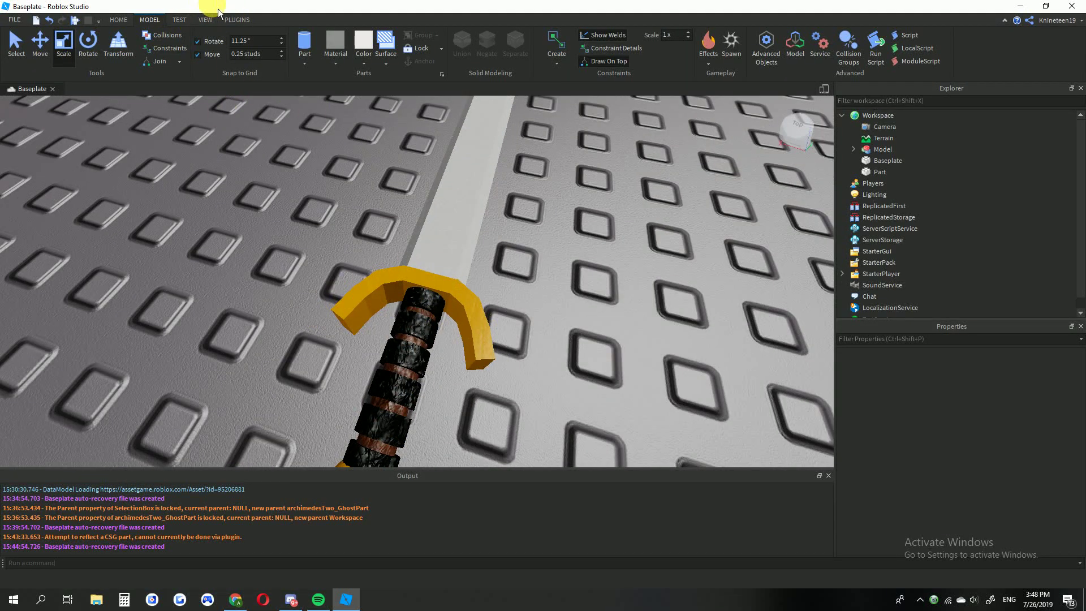
left_click(235, 20)
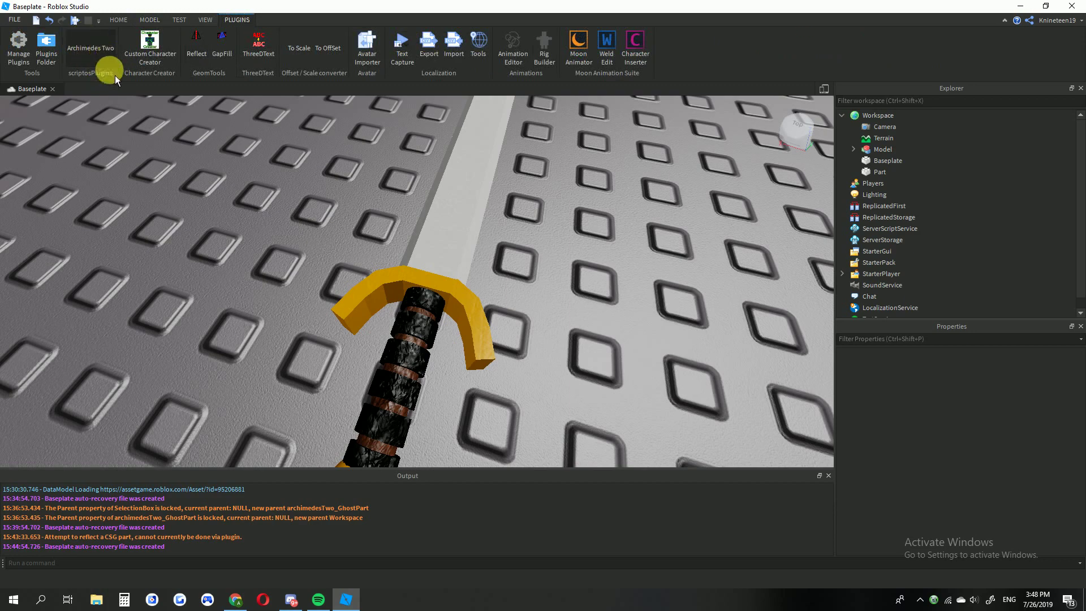
scroll(328, 186, "down", 5)
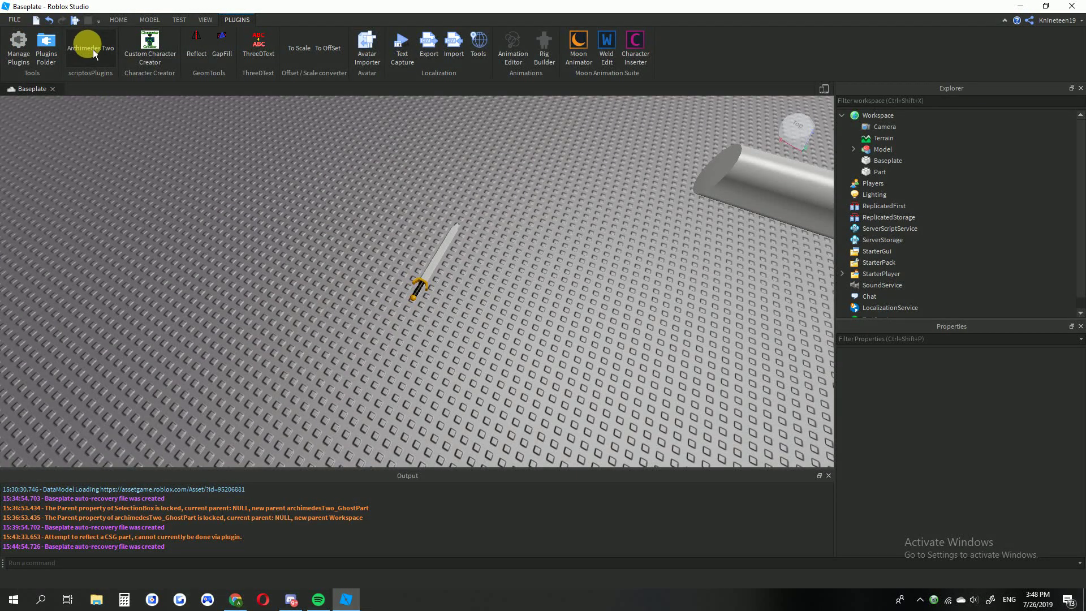
right_click_drag(373, 221, 378, 221)
key("w")
Step: Set the cylinder's material to Slate
left_click(422, 280)
right_click_drag(447, 316, 153, 31)
left_click(156, 22)
left_click(336, 63)
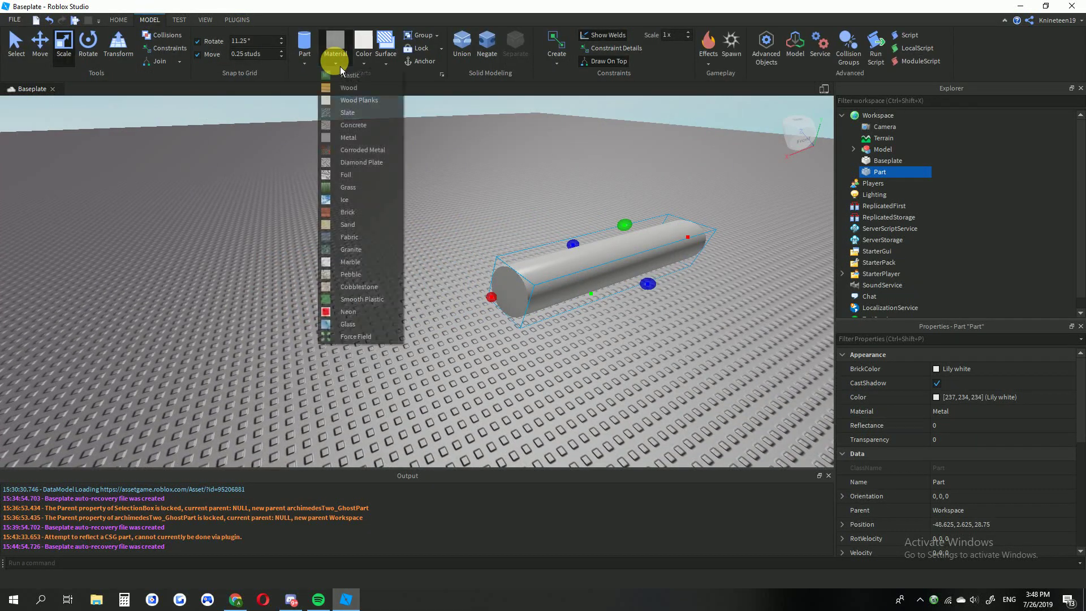
left_click(339, 123)
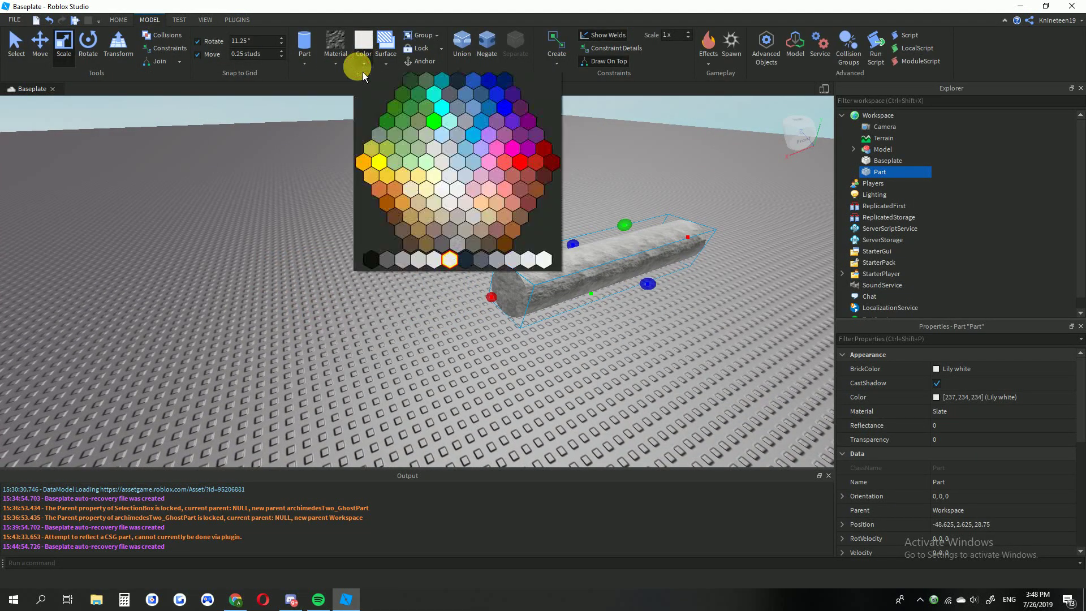
Step: Color the cylinder Dirt brown
left_click(413, 247)
left_click(377, 285)
right_click_drag(376, 286, 438, 300)
left_click(439, 300)
Step: Change the cylinder's color to Reddish brown
left_click(365, 57)
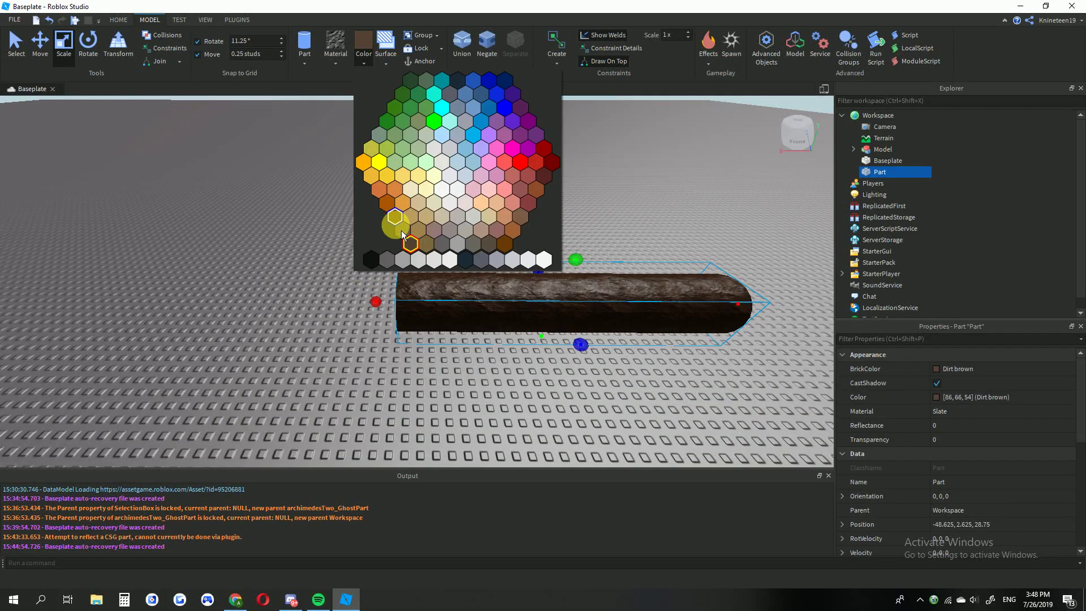
left_click(404, 232)
left_click(463, 199)
right_click_drag(463, 199, 463, 199)
left_click(424, 266)
left_click(416, 173)
scroll(417, 173, "down", 3)
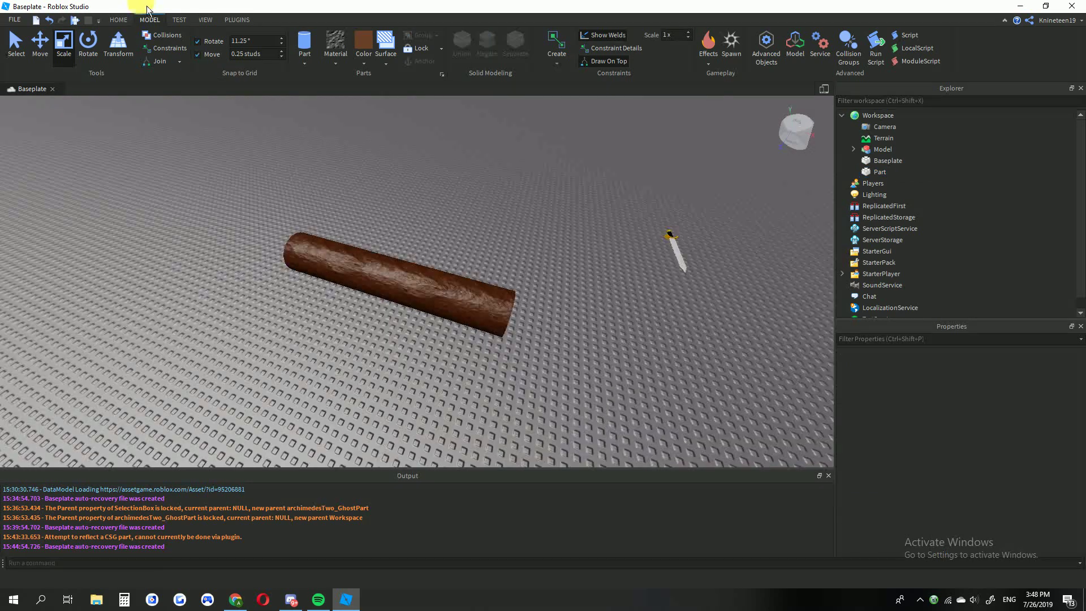
Step: Insert the Sphere Mesh model from the marketplace results for "sphere" and close the Toolbox
left_click(203, 21)
left_click(113, 51)
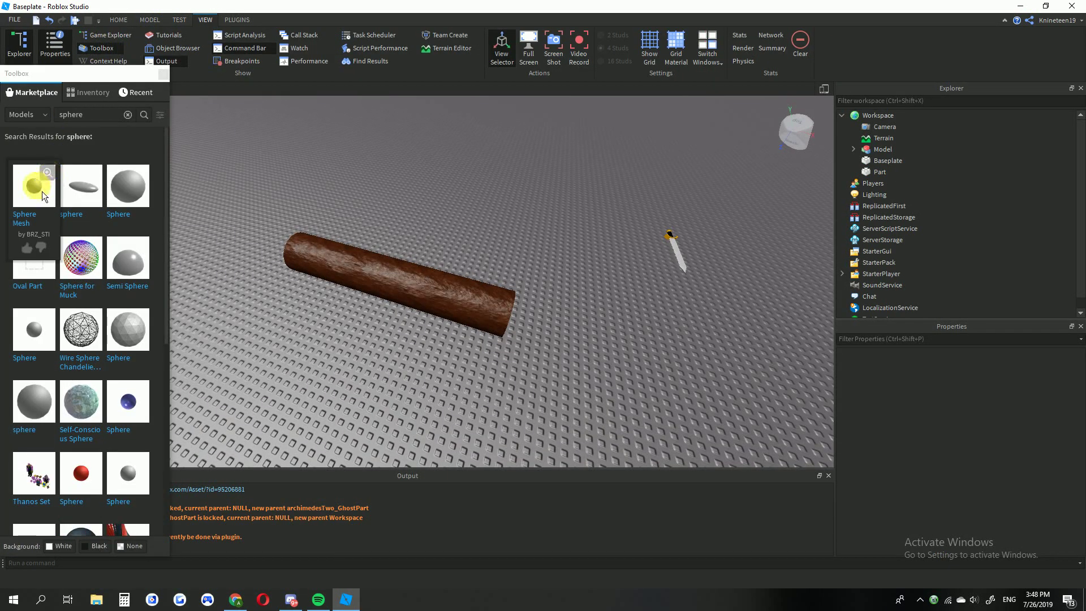
left_click_drag(84, 77, 25, 209)
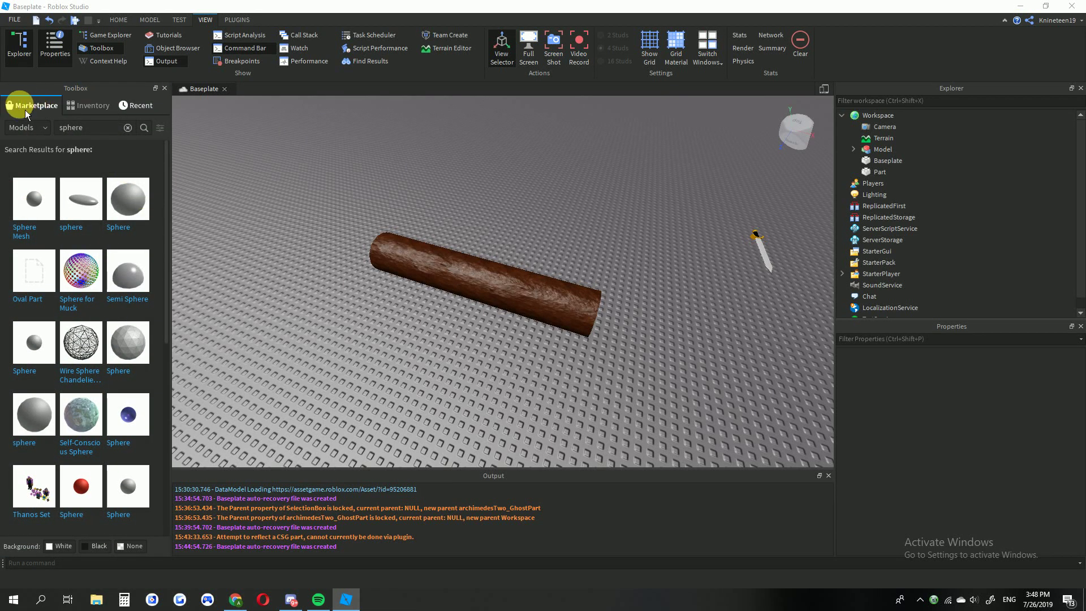
left_click(39, 199)
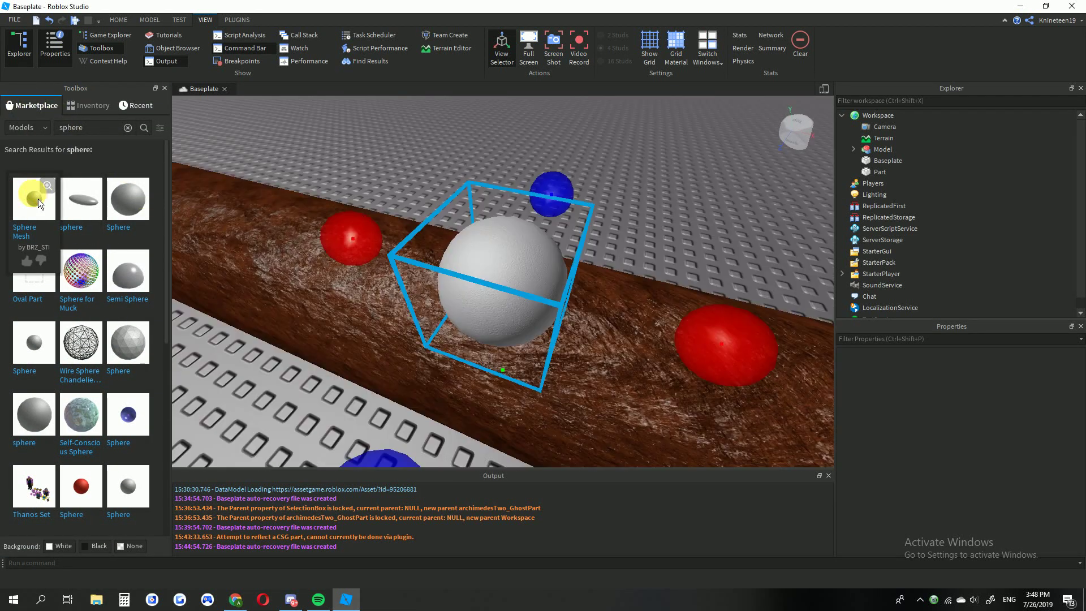
left_click(165, 88)
Step: Move the sphere onto the baseplate beside the cylinder's end, at about -31.5, 1, 27.5
scroll(388, 239, "down", 3)
scroll(388, 240, "down", 1)
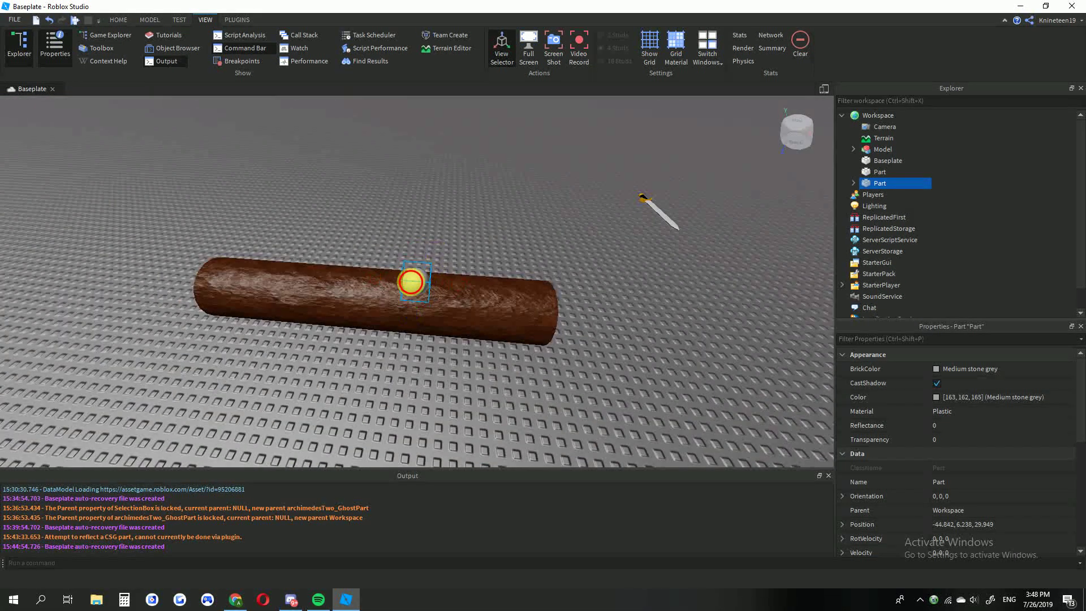
left_click_drag(413, 282, 349, 317)
key("d")
key("a")
right_click_drag(433, 317, 444, 311)
key("d")
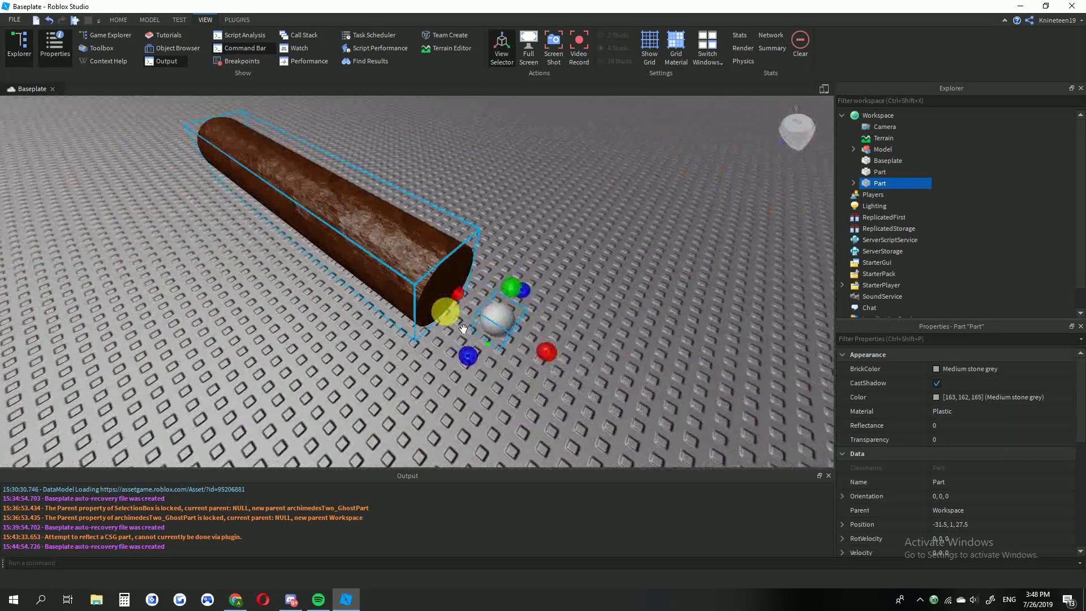
Step: Copy the cylinder's position to the sphere, setting it to -48.625, 2.625, 28.75
left_click(371, 235)
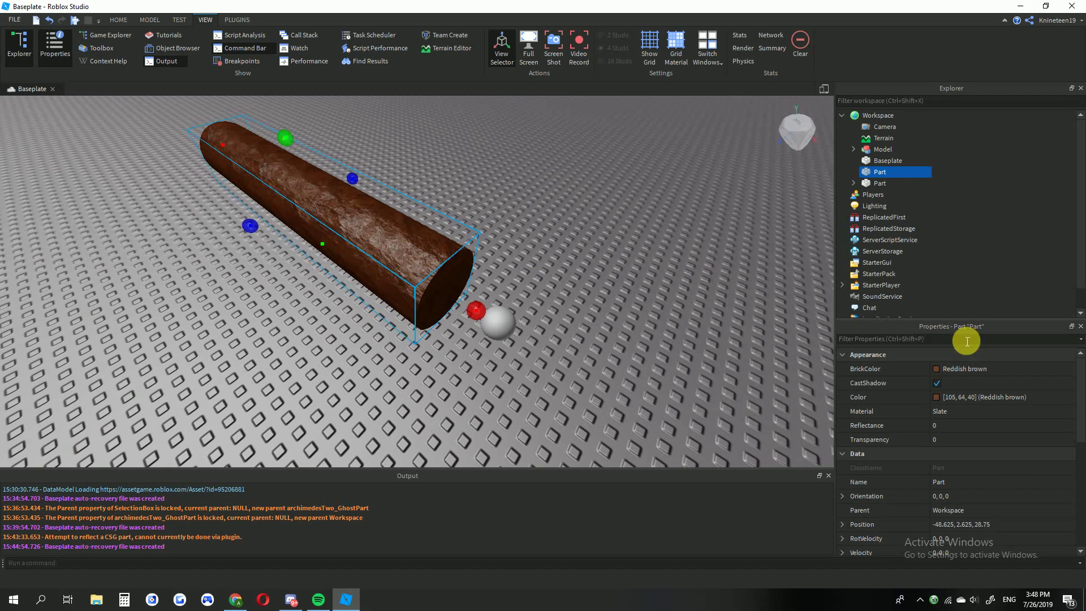
left_click(951, 479)
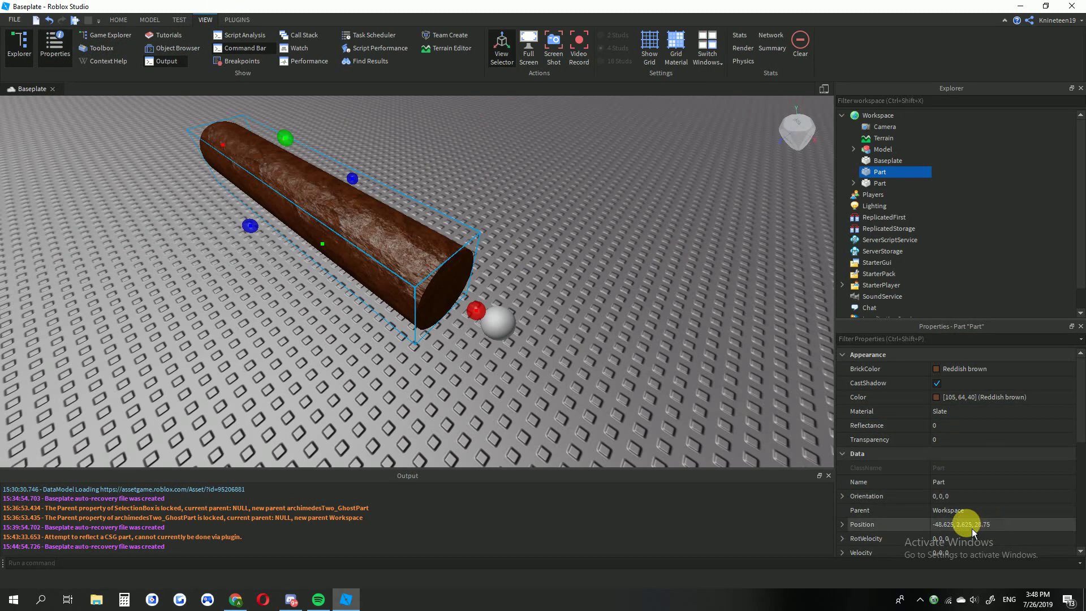
left_click(525, 356)
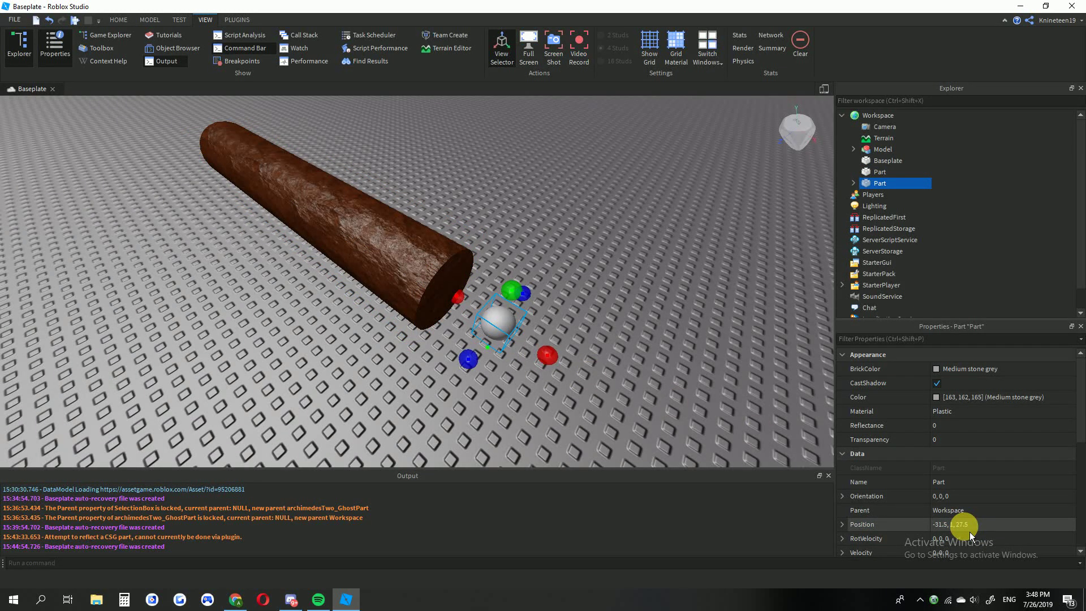
left_click(969, 530)
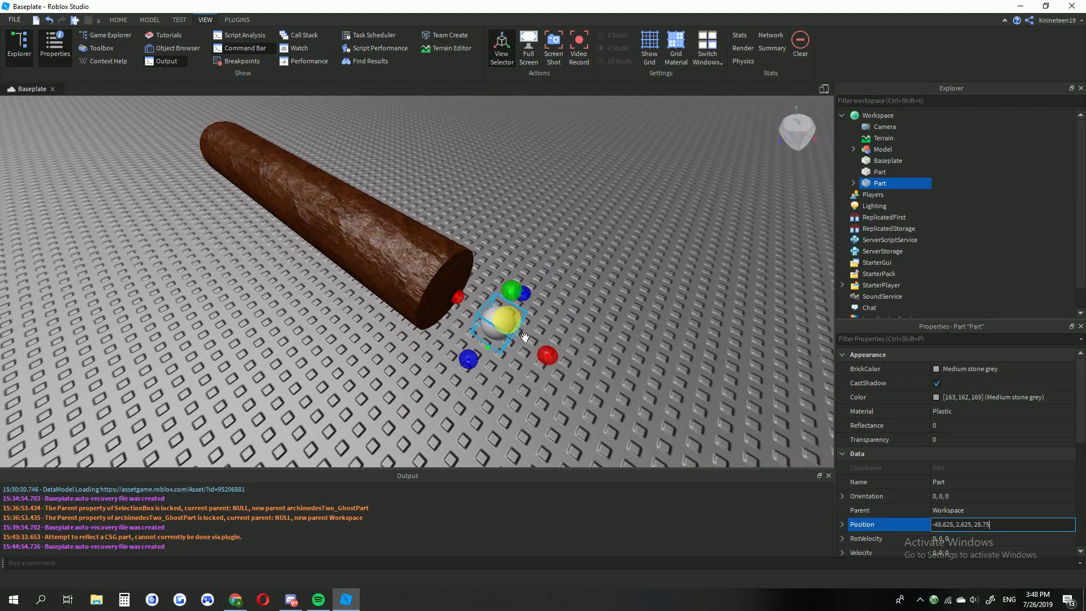
key("Return")
key("f")
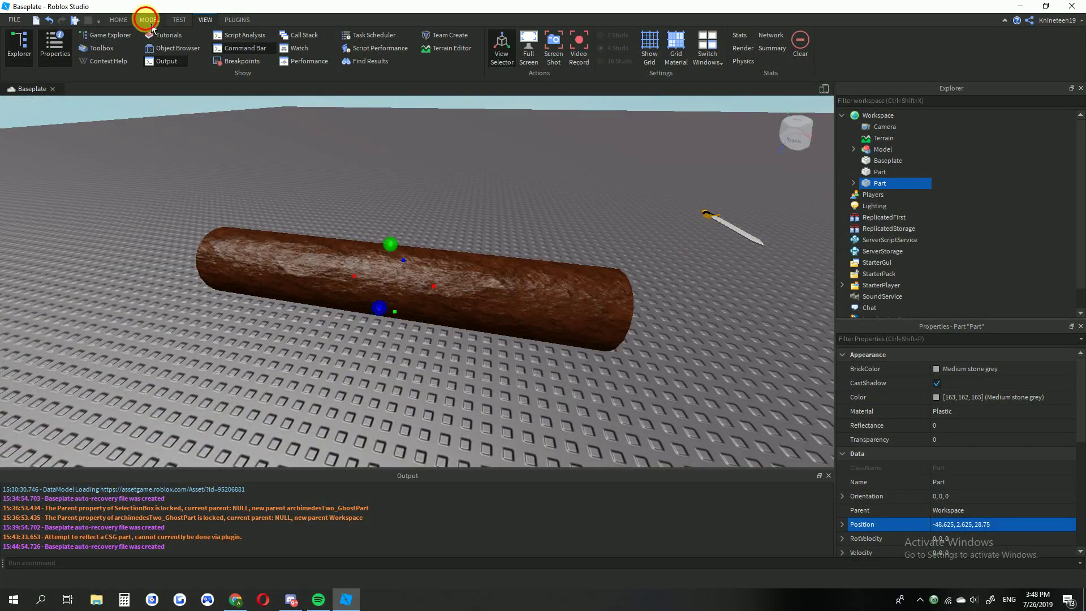
Step: Move the sphere along the cylinder's axis to its end face, at about X -34.4
left_click(150, 23)
left_click(63, 51)
left_click_drag(455, 294, 545, 330)
key("d")
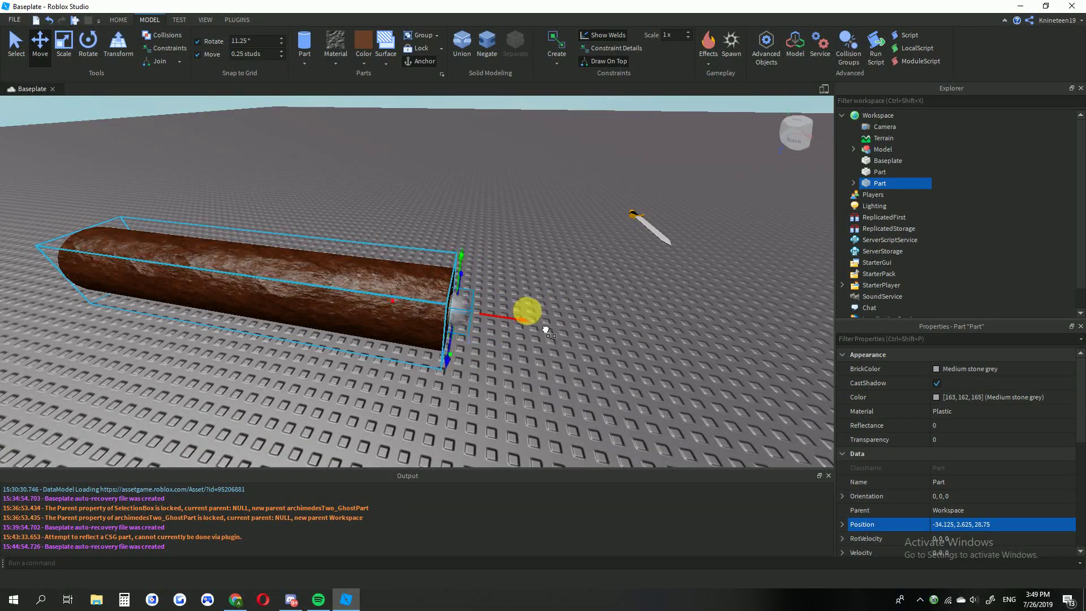
Step: Try to enlarge the sphere from one side and slide it back into the cylinder's end
left_click(64, 48)
key("w")
right_click_drag(500, 309, 500, 309)
key("d")
scroll(499, 309, "down", 5)
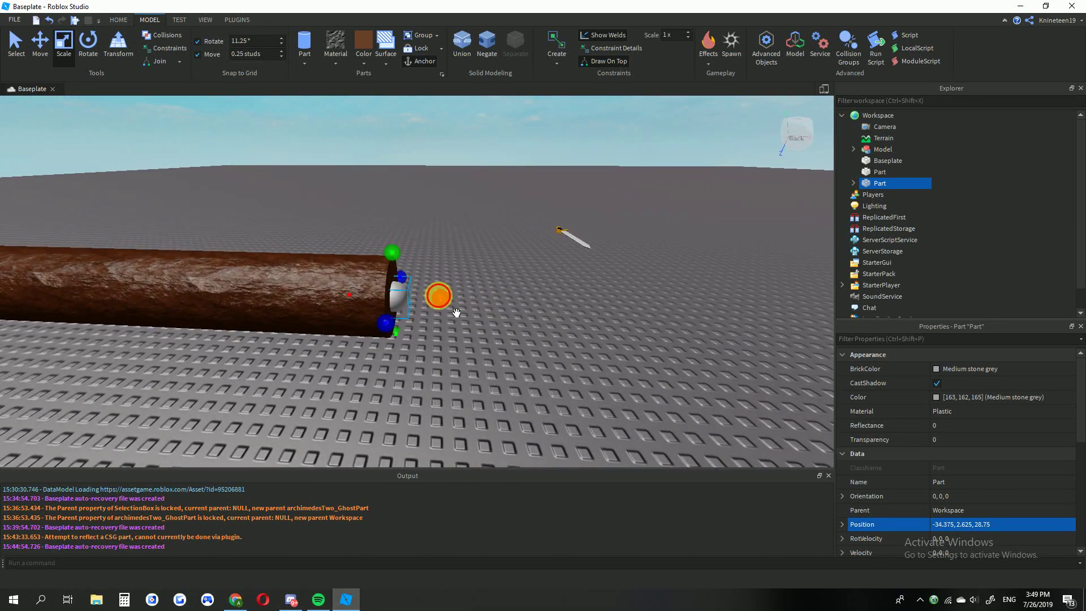
left_click_drag(456, 313, 517, 305)
left_click(42, 51)
left_click_drag(343, 298, 328, 299)
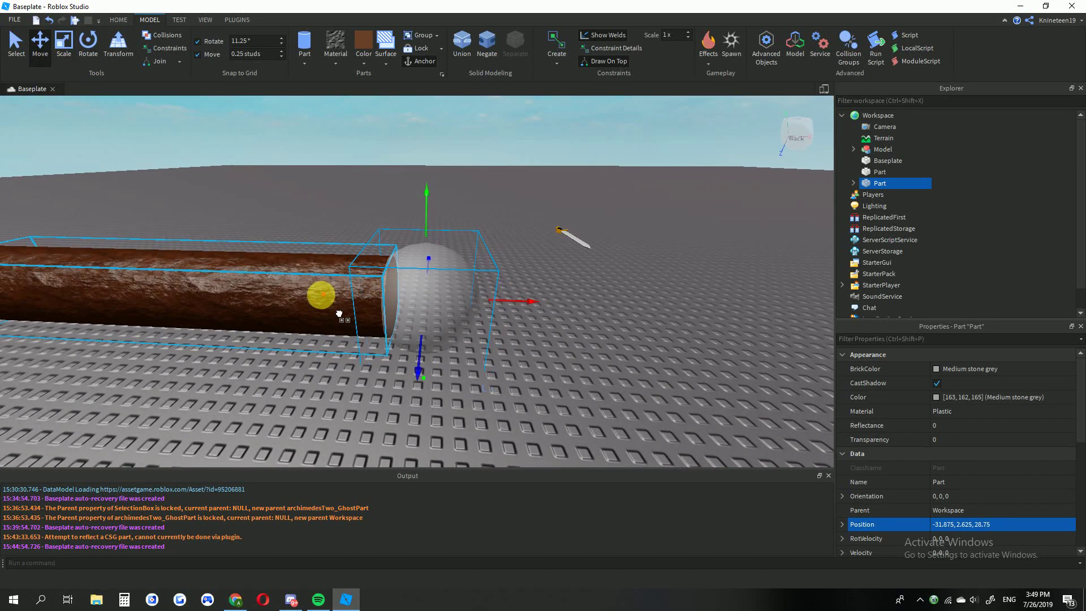
key("ctrl+z")
key("ctrl+z")
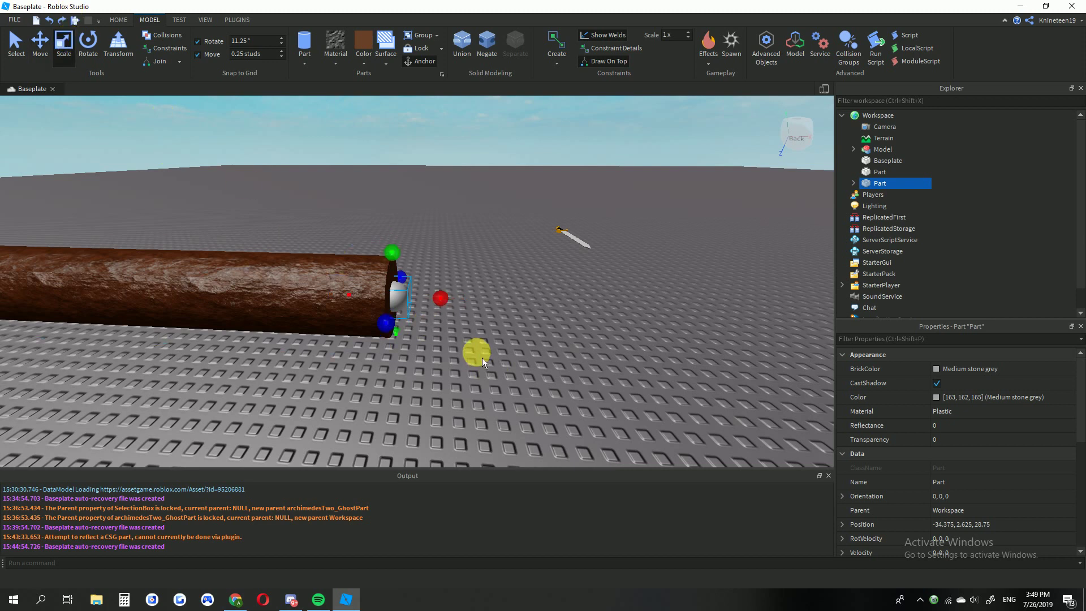
Step: Scale the sphere up evenly about its center until it is wider than the cylinder, forming a pommel
right_click_drag(480, 283, 480, 283)
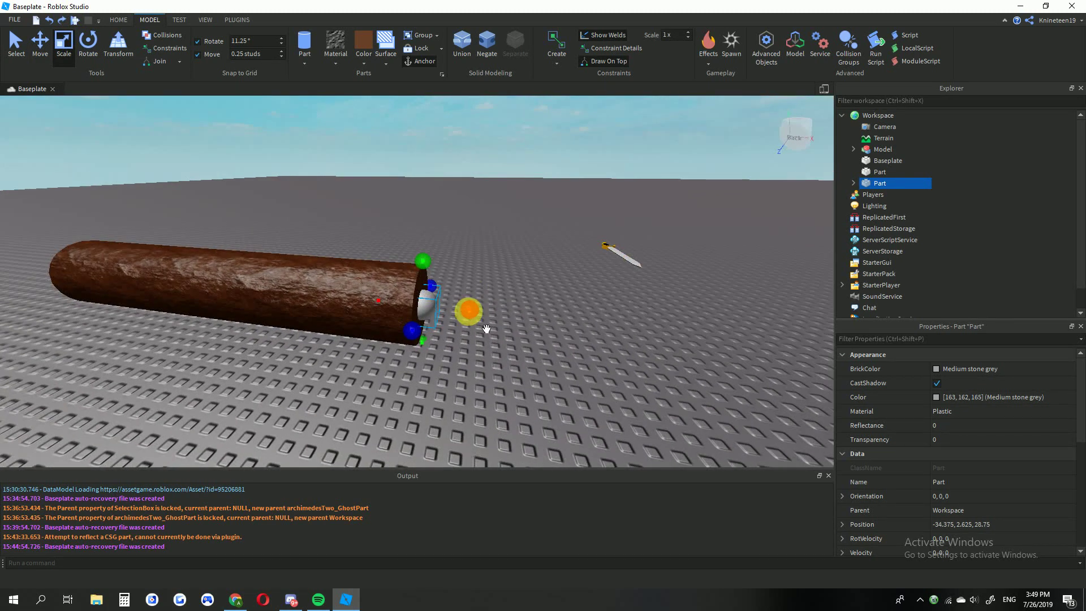
left_click_drag(501, 328, 521, 328)
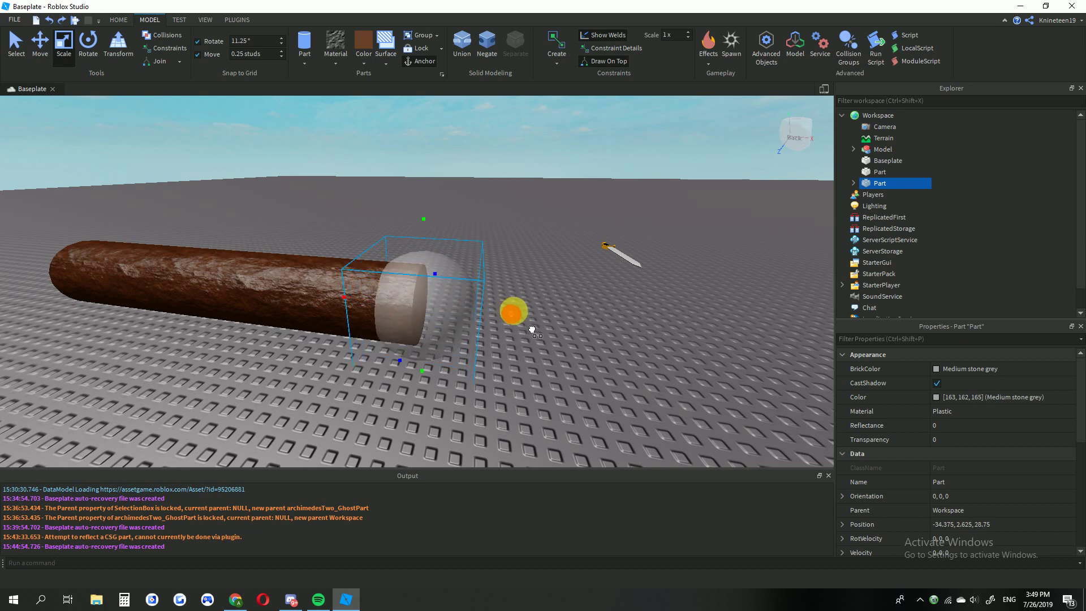
left_click_drag(532, 330, 532, 329)
left_click(571, 303)
right_click_drag(571, 303, 571, 303)
key("a")
key("d")
left_click(526, 280)
Step: Set the pommel sphere's material to Metal and its color to golden orange-yellow
left_click(335, 63)
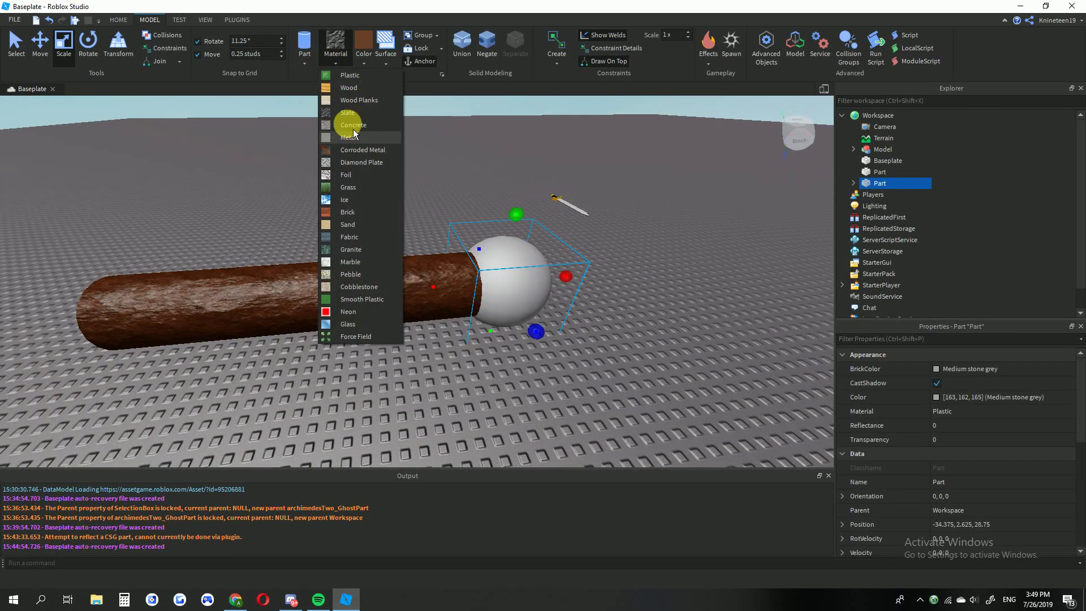
left_click(351, 142)
left_click(365, 57)
left_click(367, 164)
left_click(405, 166)
Step: Examine the golden pommel and the brown handle cylinder from several sides
right_click_drag(405, 166, 405, 165)
key("a")
key("a")
left_click(451, 276)
right_click_drag(469, 278, 469, 278)
left_click(521, 345)
right_click_drag(521, 346, 521, 345)
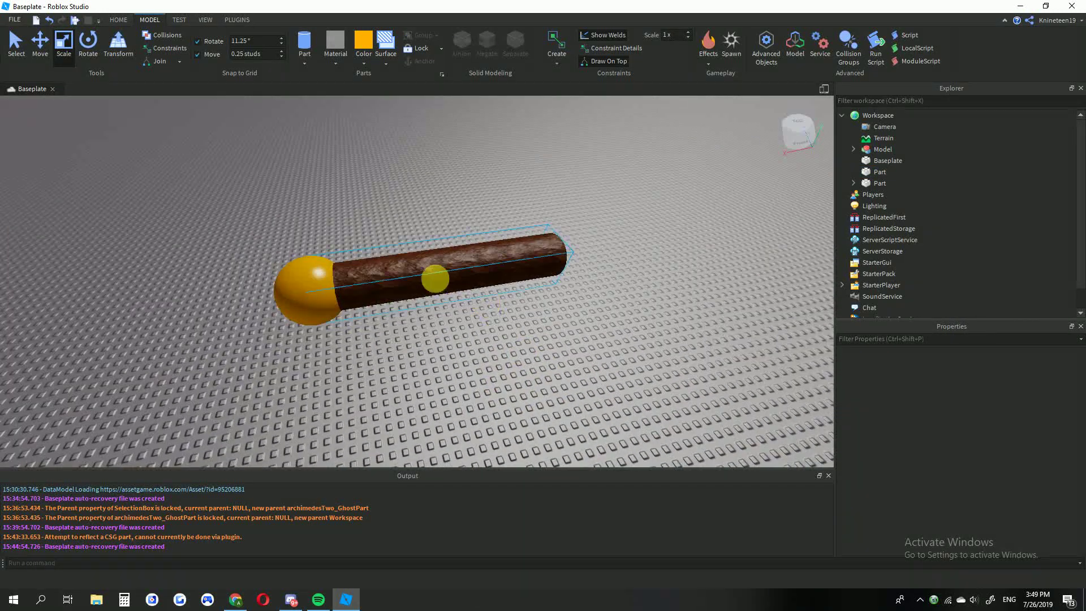
left_click(453, 294)
right_click_drag(453, 294, 453, 294)
key("d")
left_click(341, 308)
left_click_drag(391, 286, 398, 286, "ctrl")
left_click(415, 329)
key("d")
right_click_drag(416, 329, 422, 334)
key("a")
right_click_drag(417, 290, 417, 290)
right_click_drag(521, 285, 520, 285)
key("w")
right_click_drag(420, 269, 420, 269)
right_click_drag(352, 329, 348, 300)
key("d")
right_click_drag(436, 278, 436, 279)
key("d")
Step: Raise the sphere and cylinder together above the baseplate to a cylinder height of Y 7.625
left_click_drag(436, 278, 151, 121)
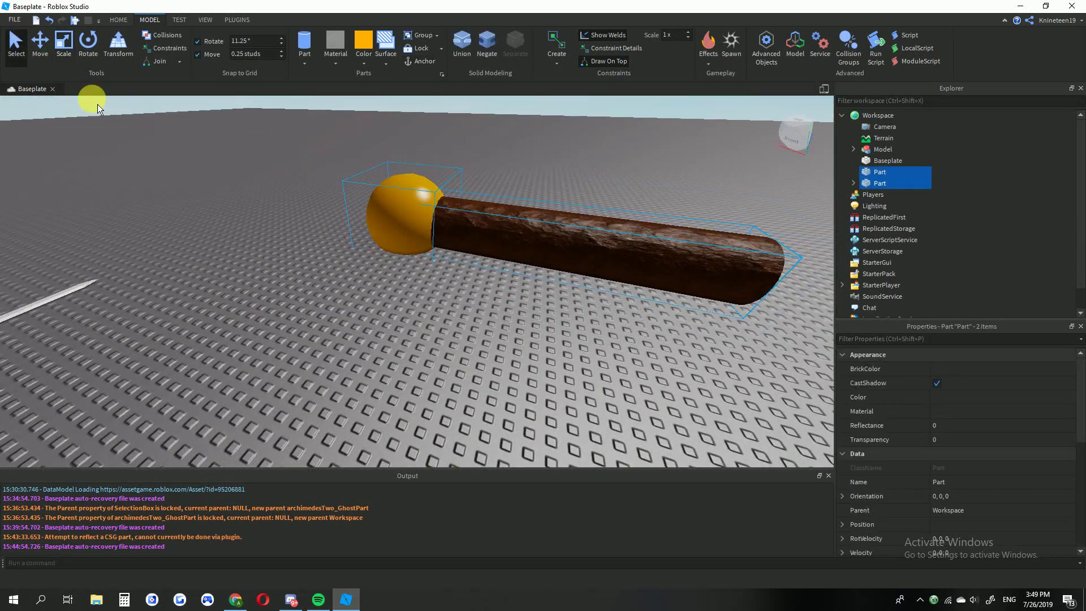
left_click(42, 52)
right_click_drag(413, 233, 412, 233)
key("s")
left_click_drag(413, 233, 418, 209)
left_click(439, 342)
right_click_drag(439, 341, 439, 341)
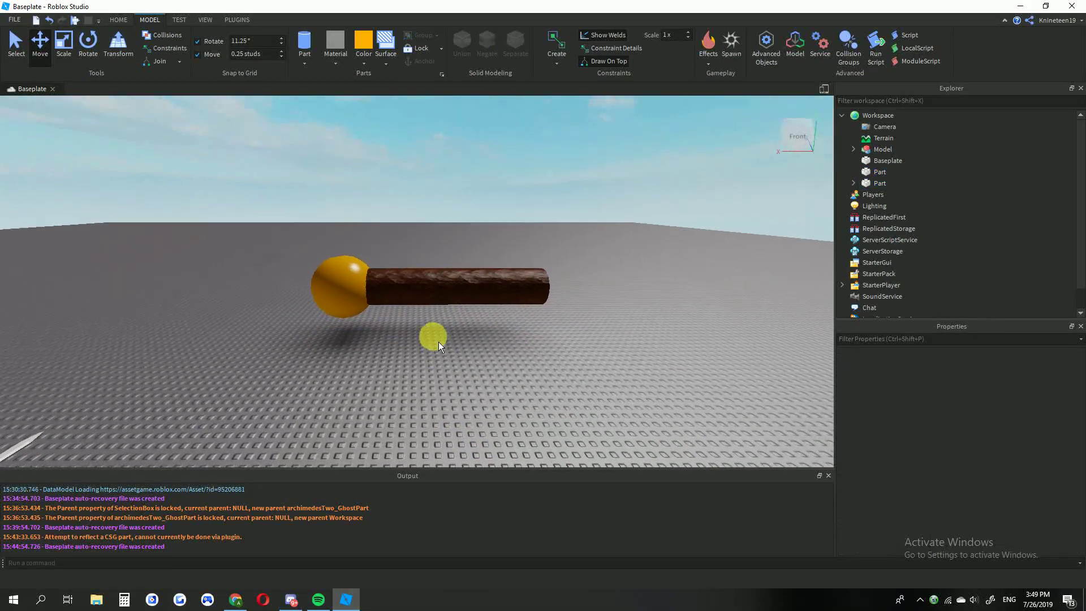
Step: Examine the wrapped grip on the finished sword and compare it with the new handle cylinder
key("w")
left_click(357, 315)
left_click(529, 300)
right_click_drag(423, 191, 423, 191)
scroll(422, 191, "up", 10)
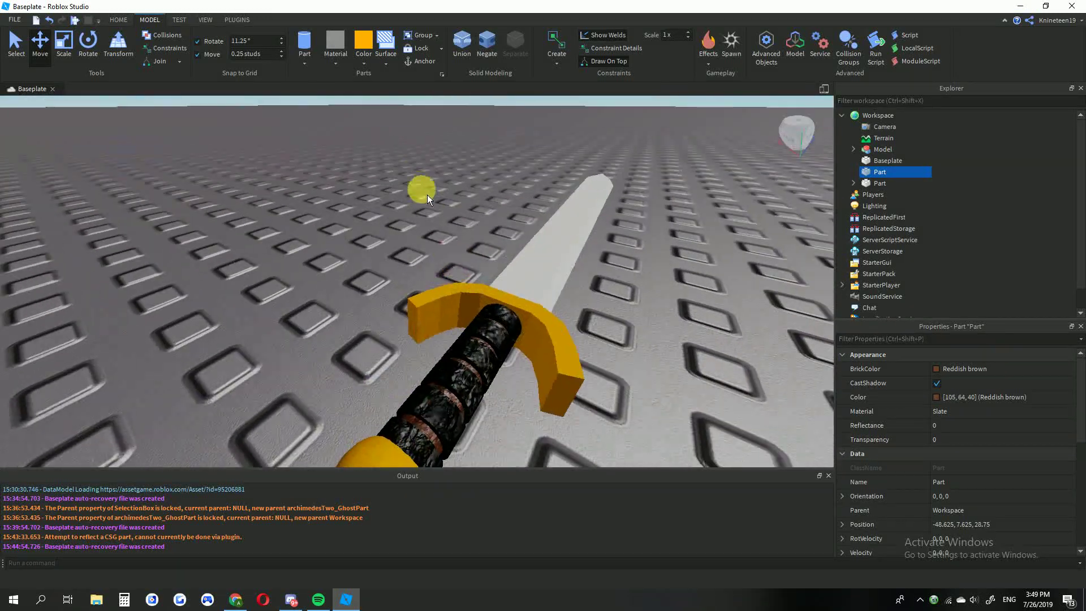
right_click_drag(494, 386, 486, 362)
scroll(456, 277, "down", 8)
right_click_drag(461, 304, 456, 277)
scroll(457, 277, "up", 4)
scroll(456, 277, "down", 5)
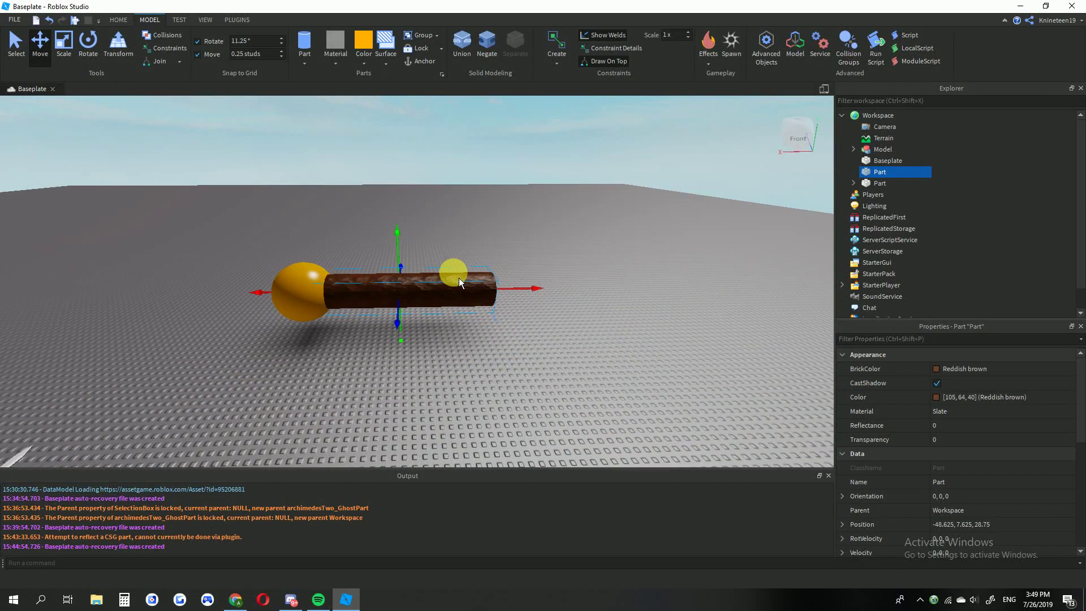
Step: Duplicate the brown handle cylinder in place and color the copy Really black with the Slate material
key("ctrl+d")
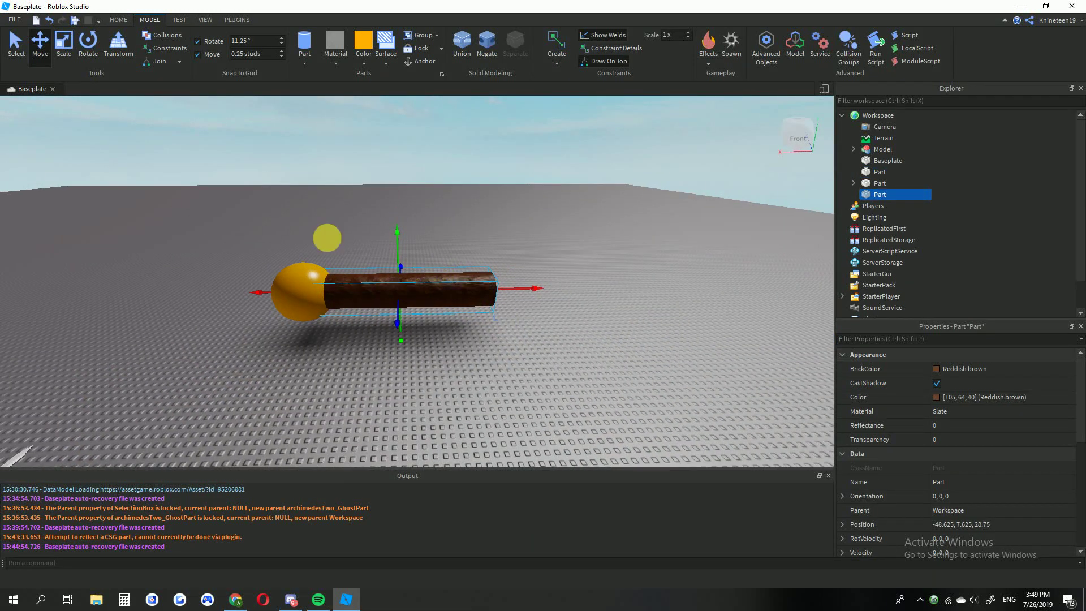
left_click(337, 63)
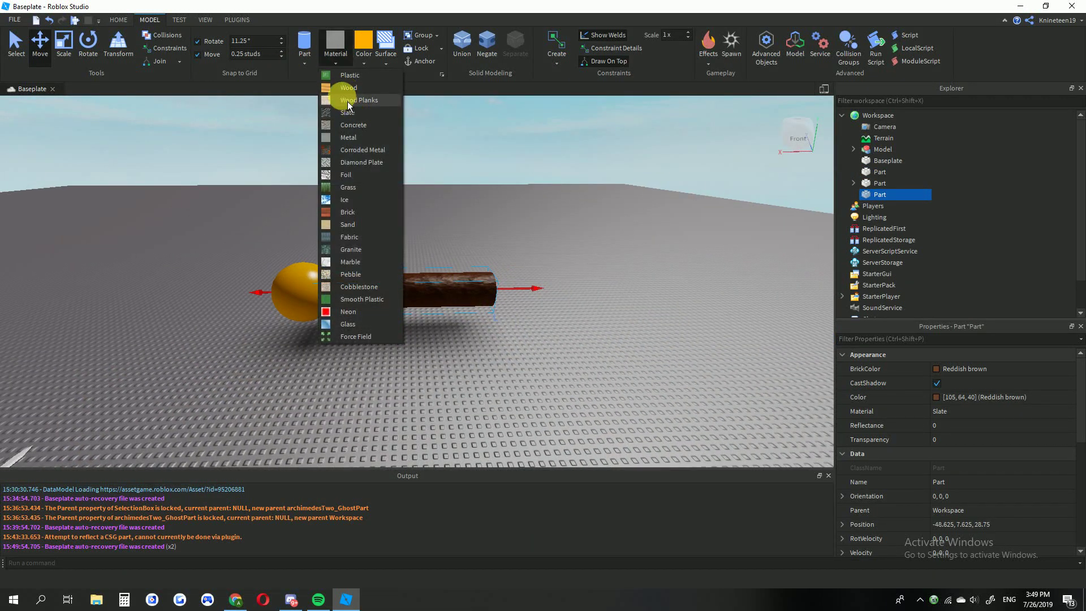
left_click(342, 94)
left_click(362, 53)
left_click(376, 264)
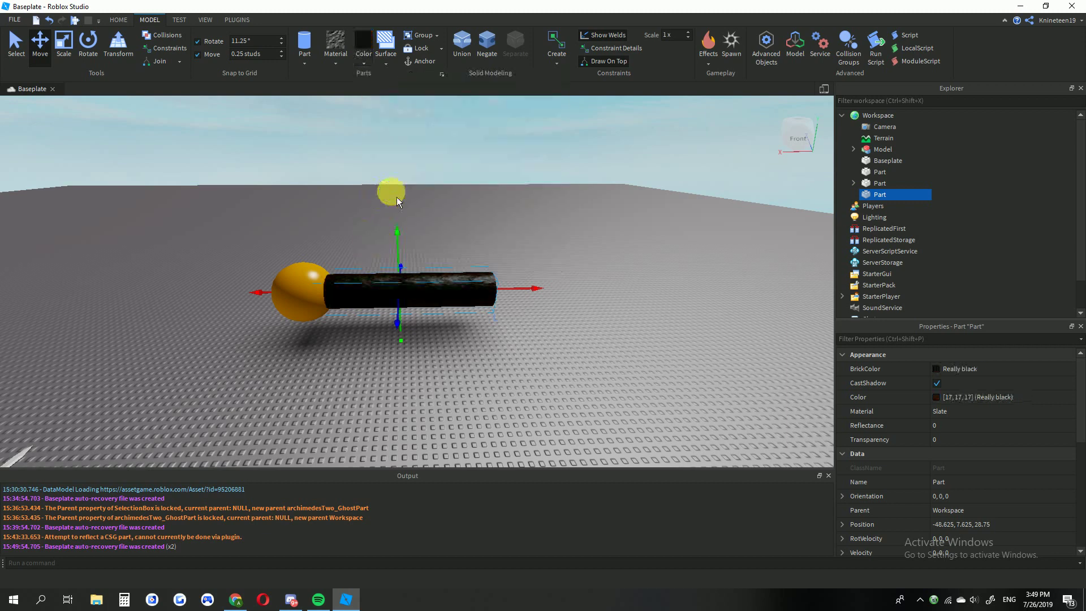
Step: Scale the black cylinder slightly thicker so that it wraps around the brown core
key("a")
right_click_drag(397, 198, 386, 197)
left_click(67, 44)
right_click_drag(404, 234, 445, 298)
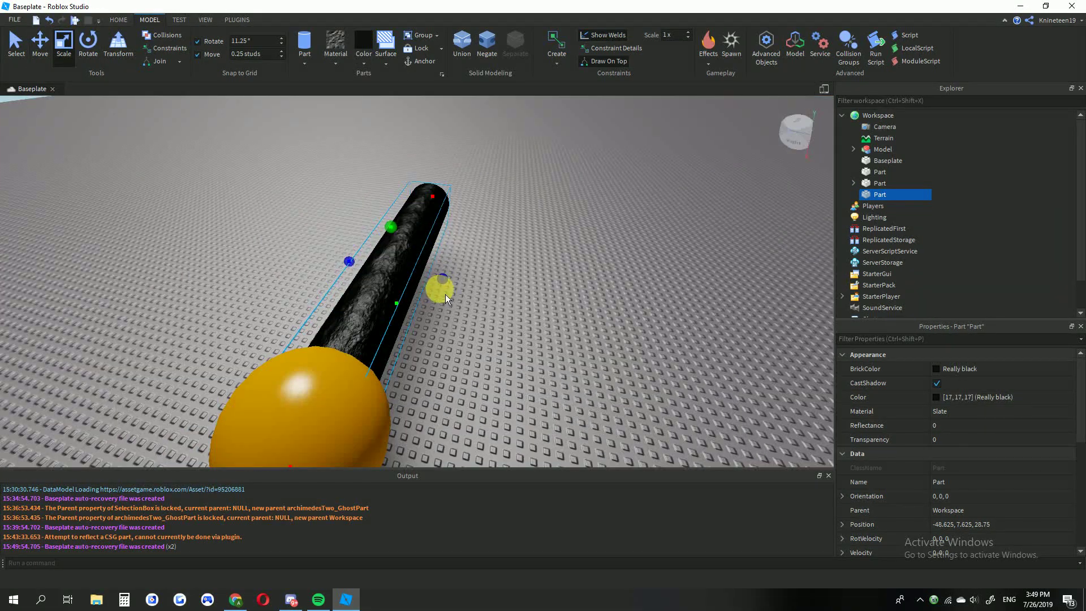
left_click_drag(441, 279, 449, 281)
left_click(473, 274)
right_click_drag(474, 267, 523, 218)
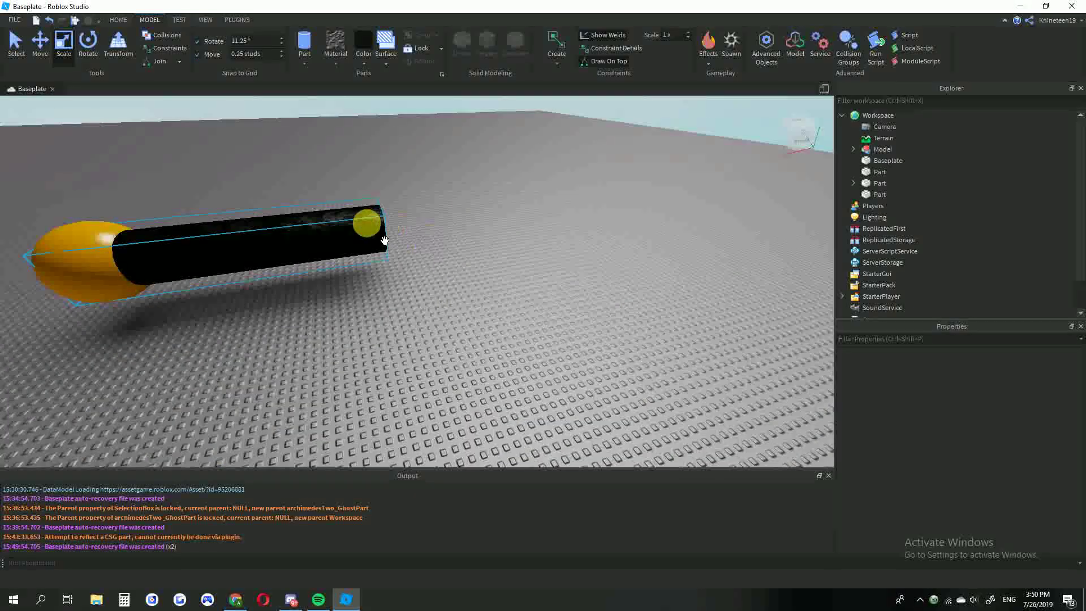
Step: Shorten the black cylinder slightly at the end away from the pommel and check the handle
left_click(385, 240)
scroll(383, 238, "up", 3)
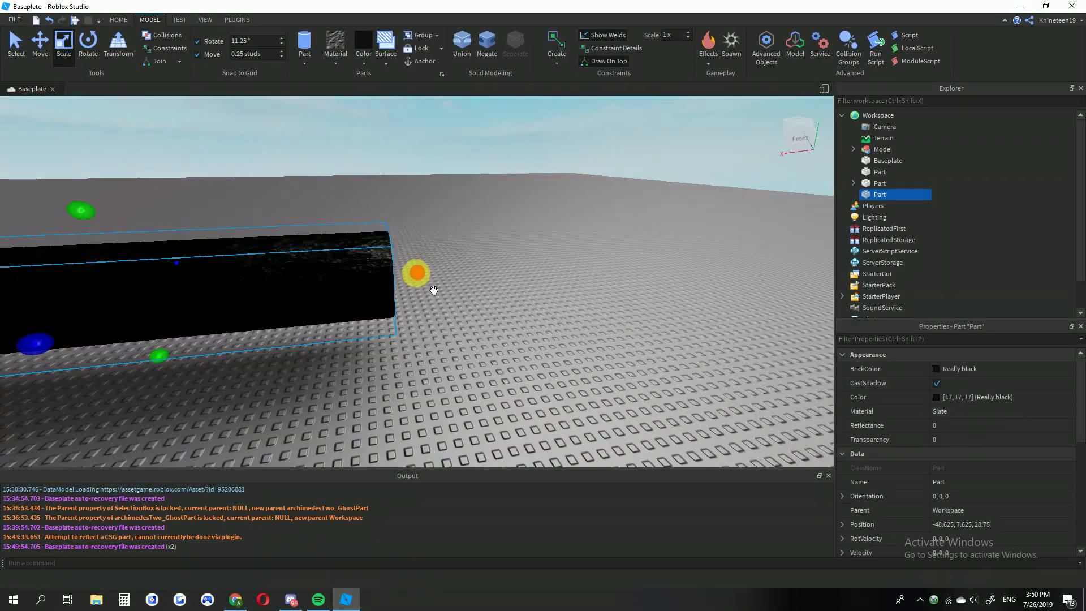
left_click_drag(433, 290, 397, 295)
right_click_drag(436, 275, 435, 273)
key("a")
key("d")
left_click(569, 404)
left_click(501, 313)
left_click(634, 376)
key("s")
right_click_drag(635, 375, 634, 372)
key("a")
key("w")
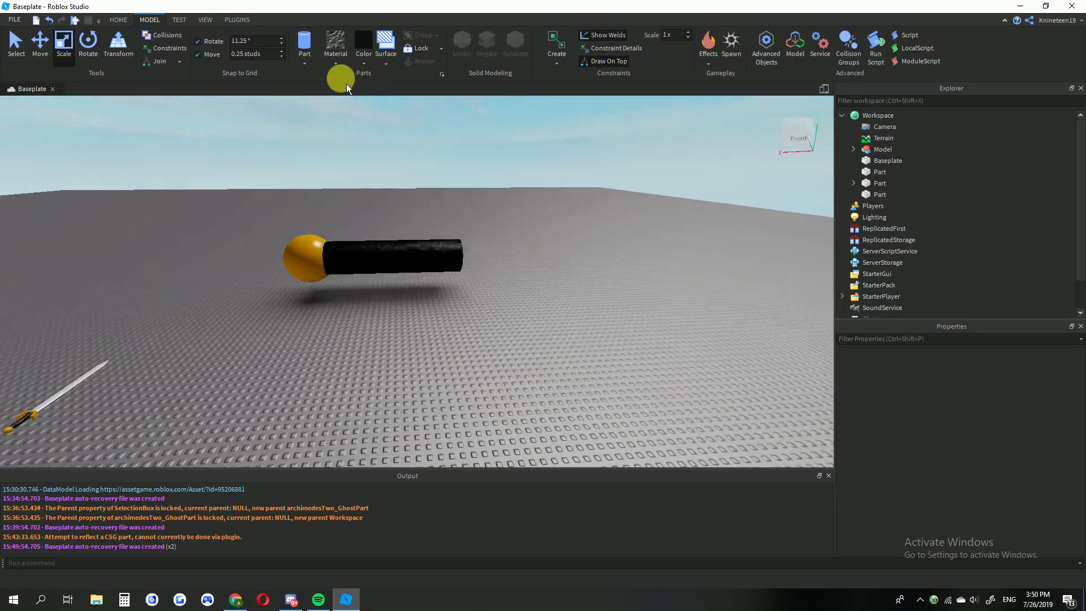
Step: Insert a block part and scale it into a thin upright plate crossing the handle near the pommel
left_click(305, 63)
left_click(322, 75)
scroll(548, 306, "up", 3)
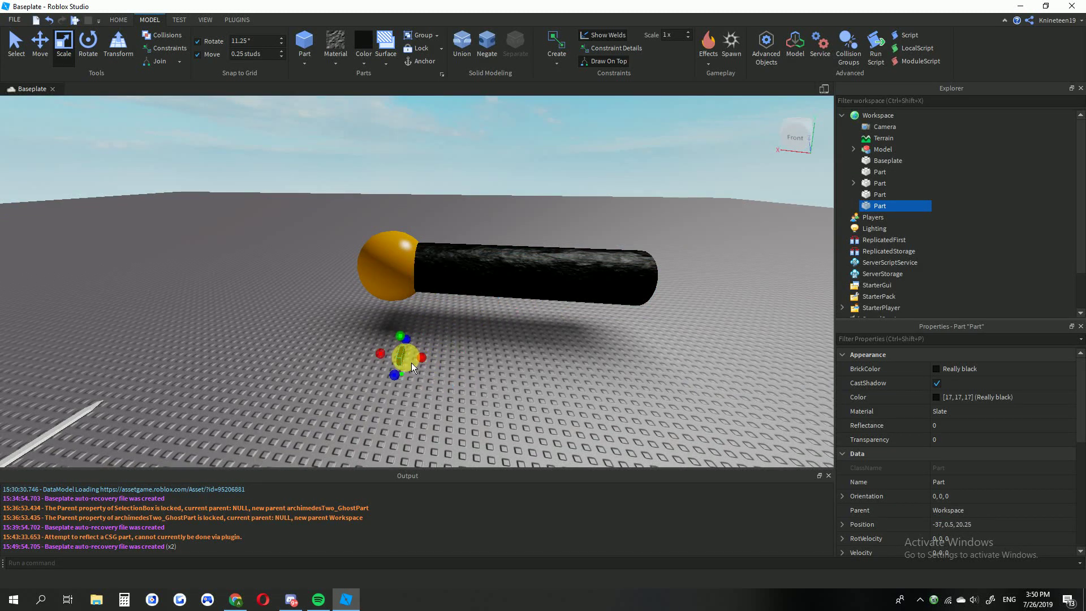
key("d")
right_click_drag(407, 200, 468, 233)
left_click_drag(419, 282, 673, 293)
key("a")
right_click_drag(460, 279, 459, 279)
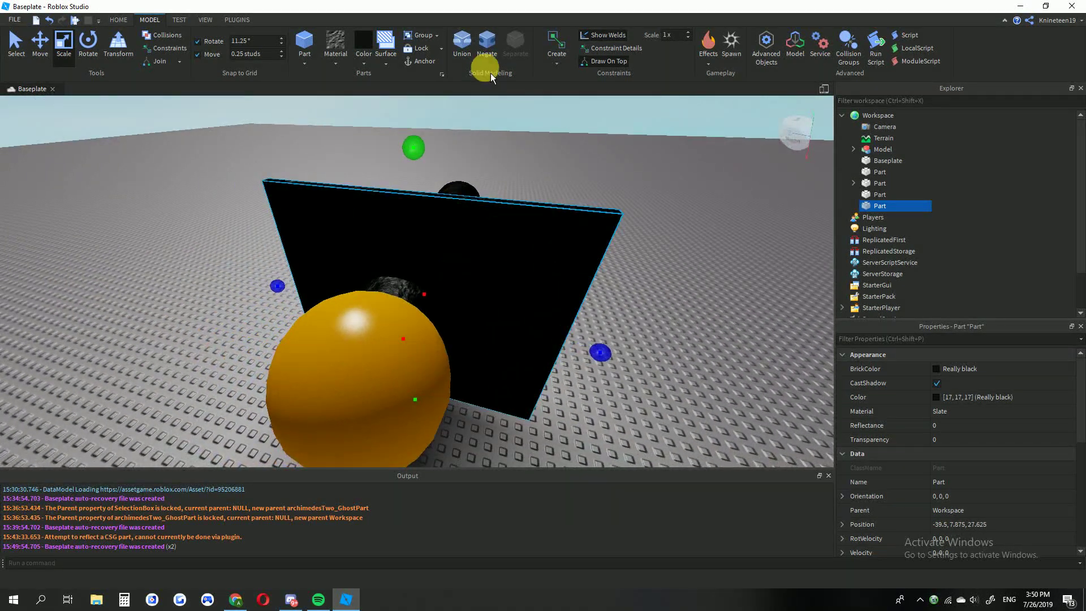
Step: Negate the thin plate crossing the handle
left_click(488, 50)
key("d")
right_click_drag(489, 188, 469, 187)
key("w")
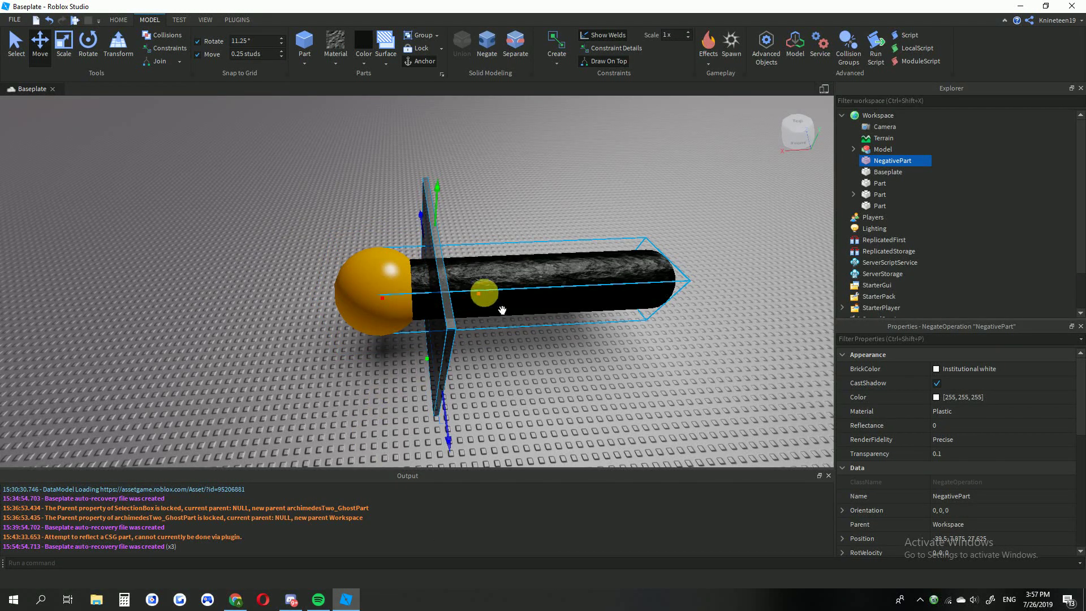
Step: Set the move increment to 3 studs and duplicate the negative plate along the handle until eight plates are evenly spaced
key("ctrl+d")
left_click_drag(497, 314, 528, 315)
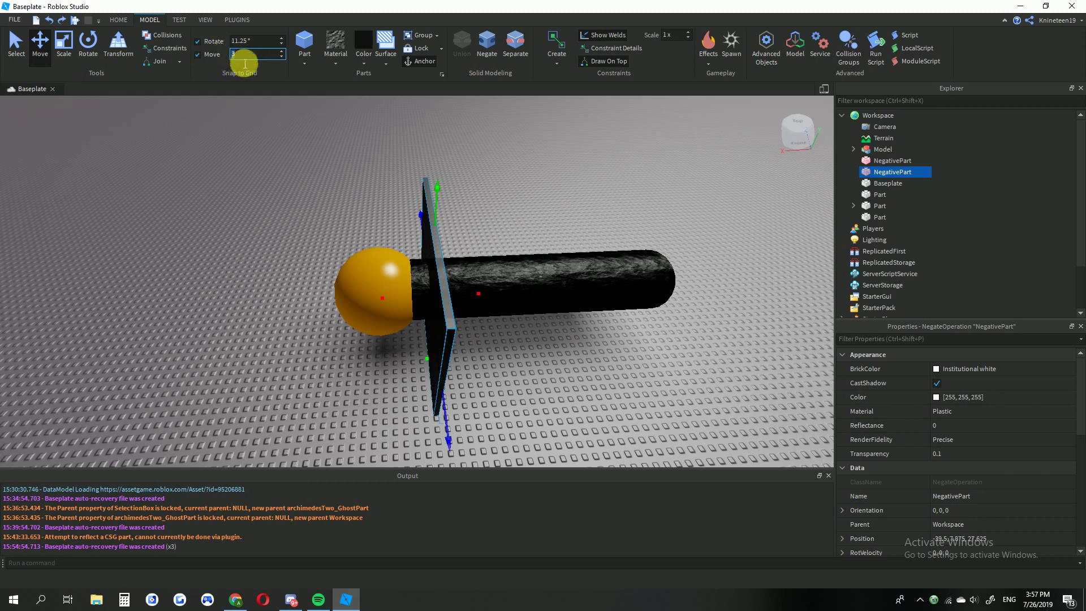
right_click_drag(322, 130, 323, 130)
key("d")
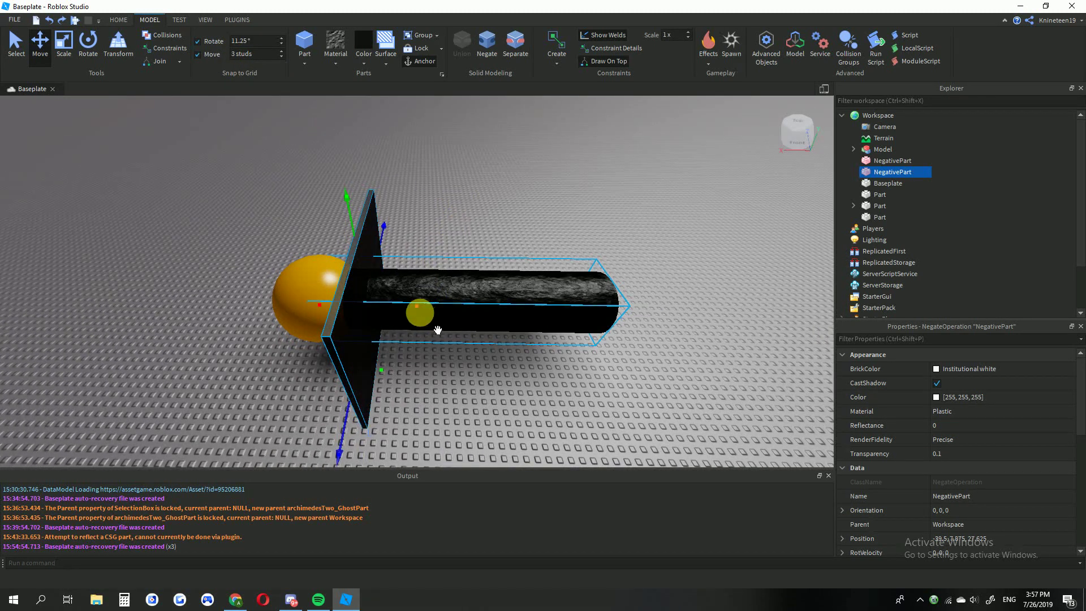
left_click_drag(417, 309, 447, 308)
right_click_drag(509, 224, 509, 220)
left_click(377, 301, "ctrl")
key("ctrl+d")
left_click_drag(454, 342, 632, 339)
key("ctrl+d")
key("ctrl+d")
left_click(676, 263)
right_click_drag(676, 263, 673, 263)
right_click_drag(551, 270, 540, 260)
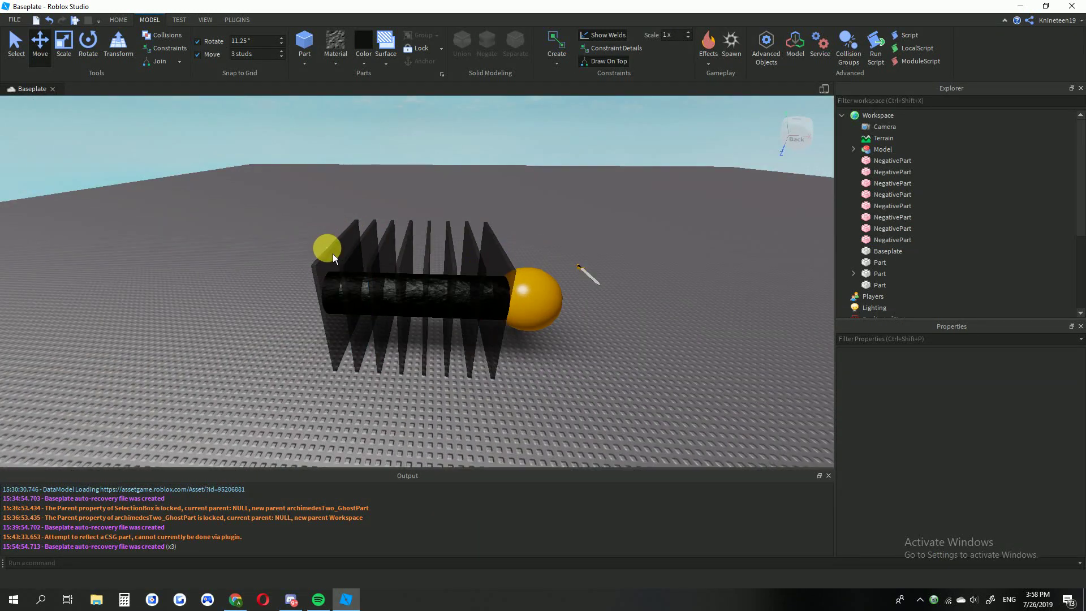
Step: Try to union all the negative plates with both handle cylinders, and undo the union
left_click(14, 54)
left_click_drag(286, 194, 523, 383)
right_click_drag(412, 235, 536, 132)
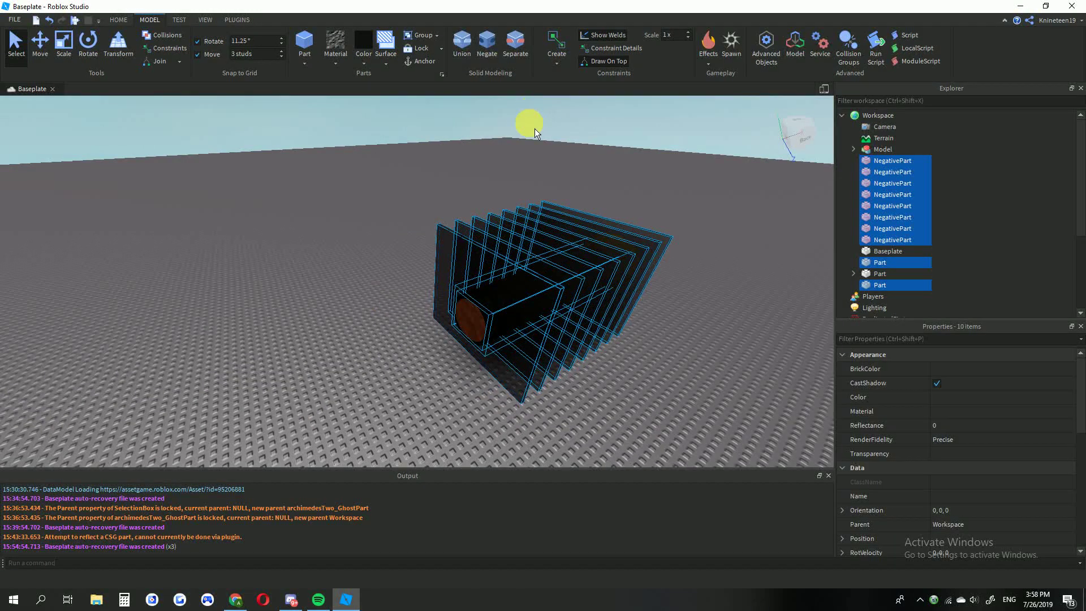
left_click(465, 45)
right_click_drag(483, 163, 487, 167)
scroll(486, 166, "up", 3)
scroll(486, 169, "down", 5)
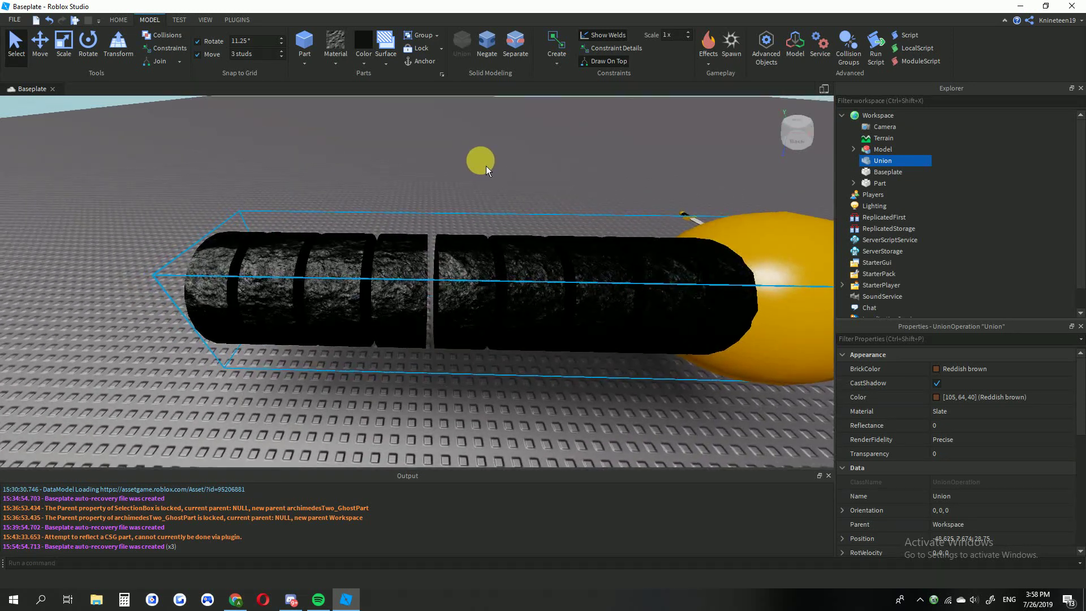
key("ctrl+z")
Step: Union the eight negative plates with only the black cylinder to cut grooves that expose the brown core
left_click(364, 314)
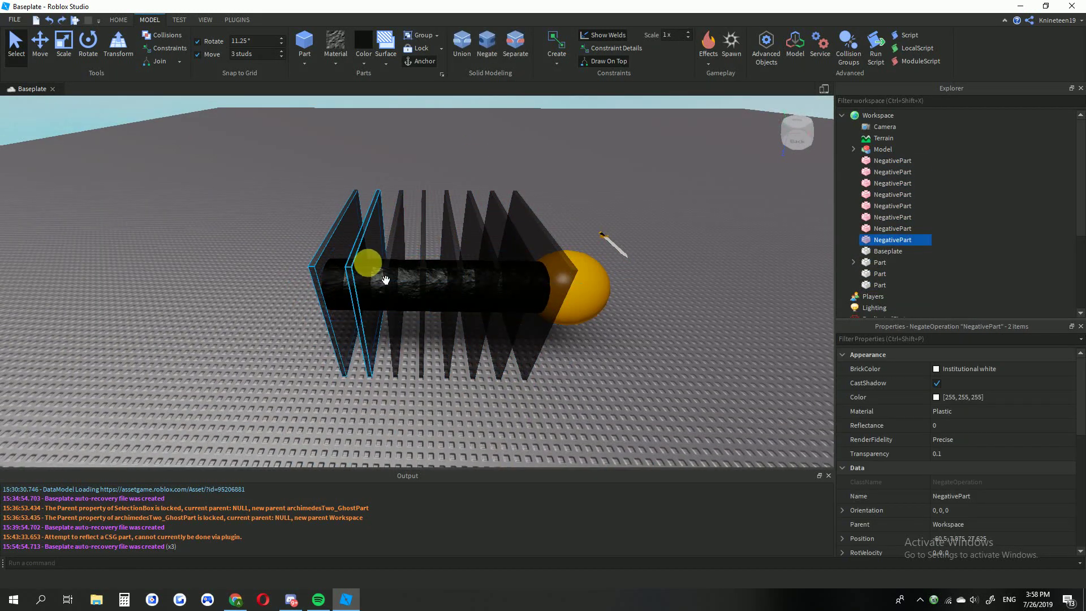
left_click(503, 230, "ctrl")
left_click(536, 223, "ctrl")
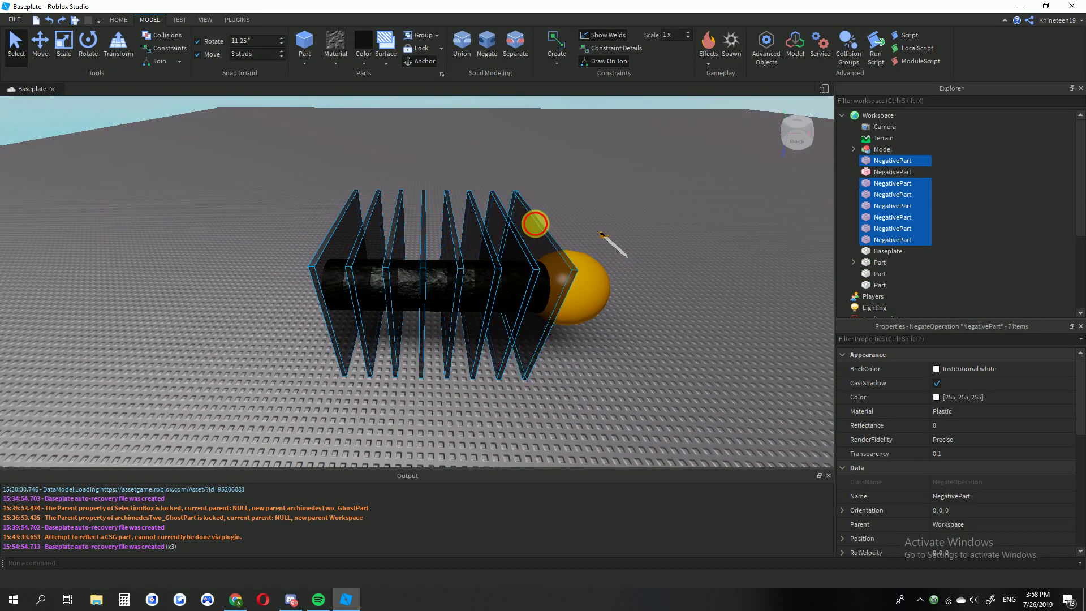
left_click(489, 309, "ctrl")
right_click_drag(451, 187, 449, 128)
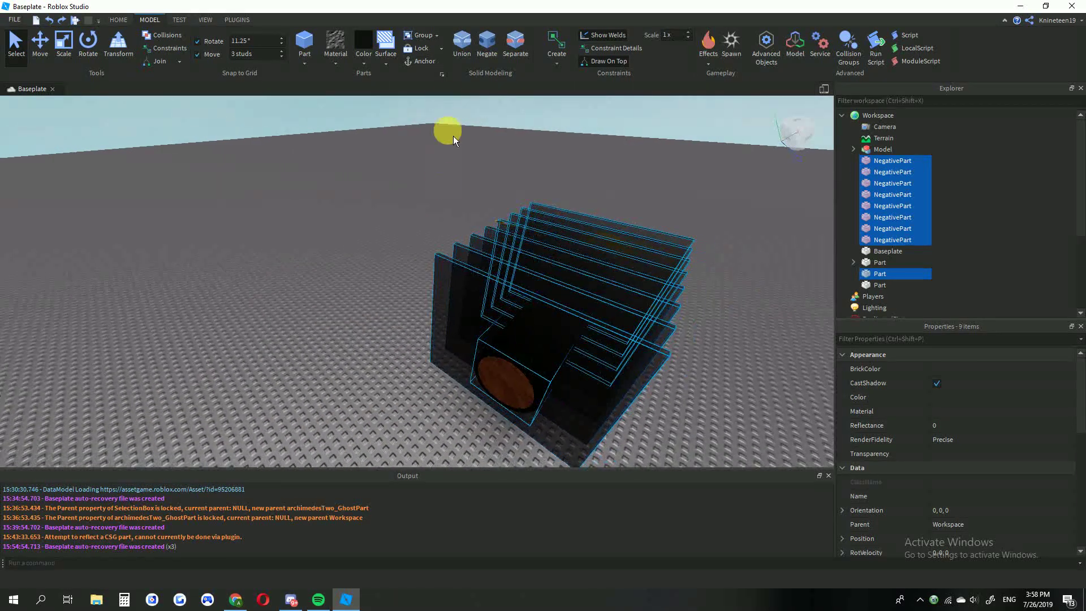
left_click(463, 45)
left_click(399, 223)
right_click_drag(399, 221, 399, 224)
Step: Set the default material to Metal and the color to Deep orange, and place a new block part on the handle
left_click(364, 63)
left_click(339, 65)
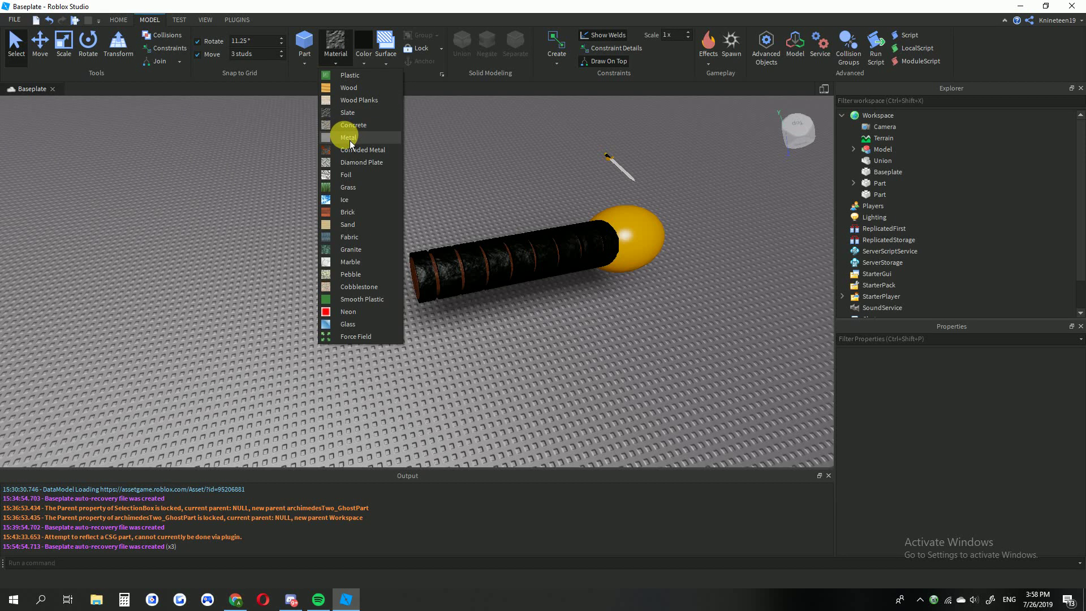
left_click(350, 141)
left_click(370, 61)
left_click(364, 168)
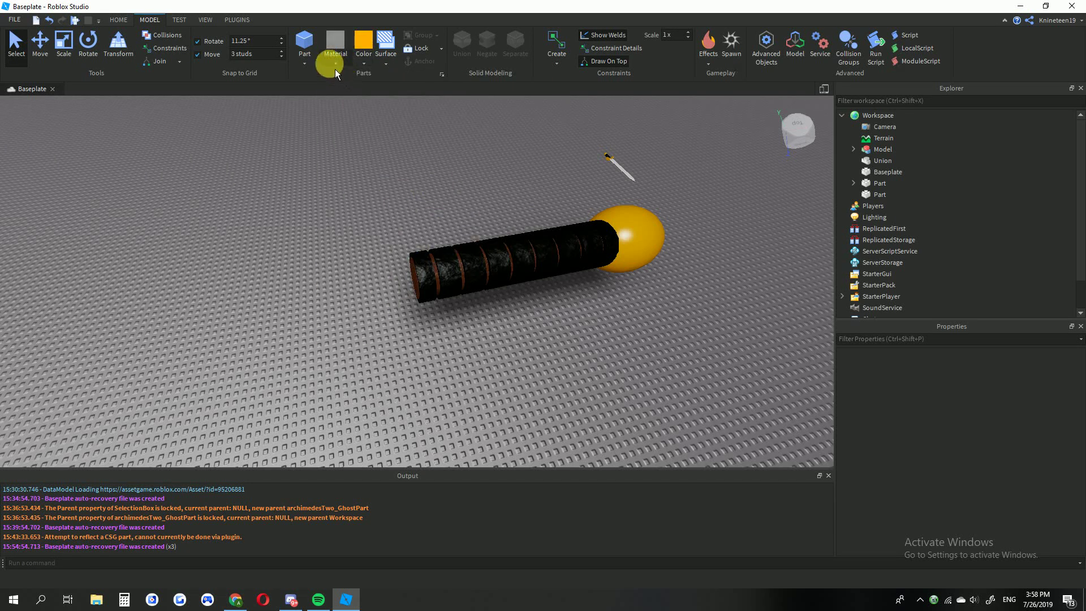
left_click(306, 44)
right_click_drag(490, 240, 491, 240)
left_click_drag(503, 254, 498, 227)
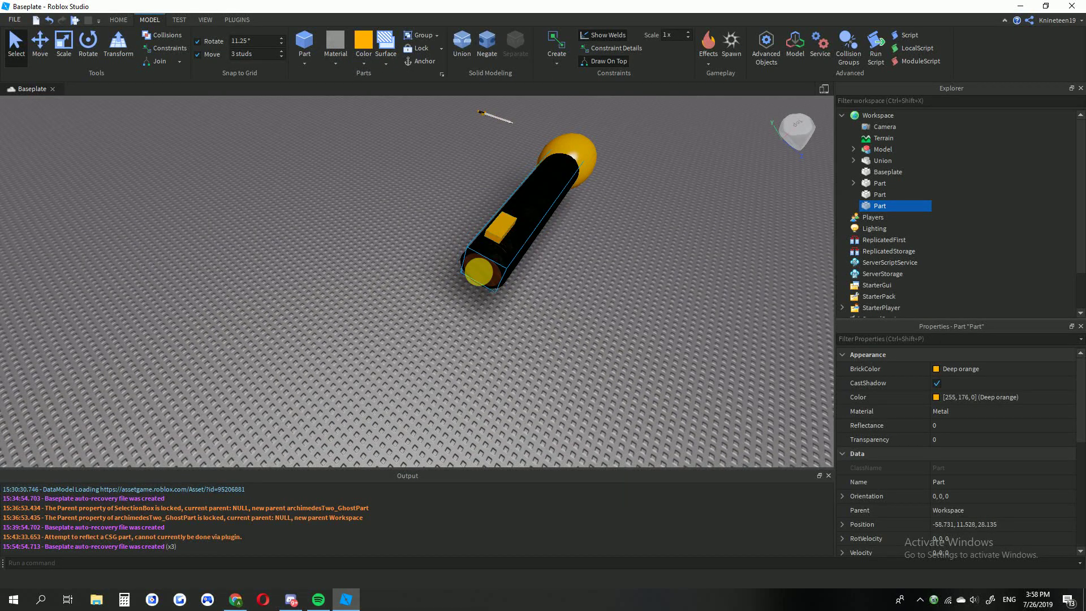
Step: Try to copy the brown cylinder's position to the orange block
left_click(478, 272)
left_click(964, 526)
left_click(499, 228)
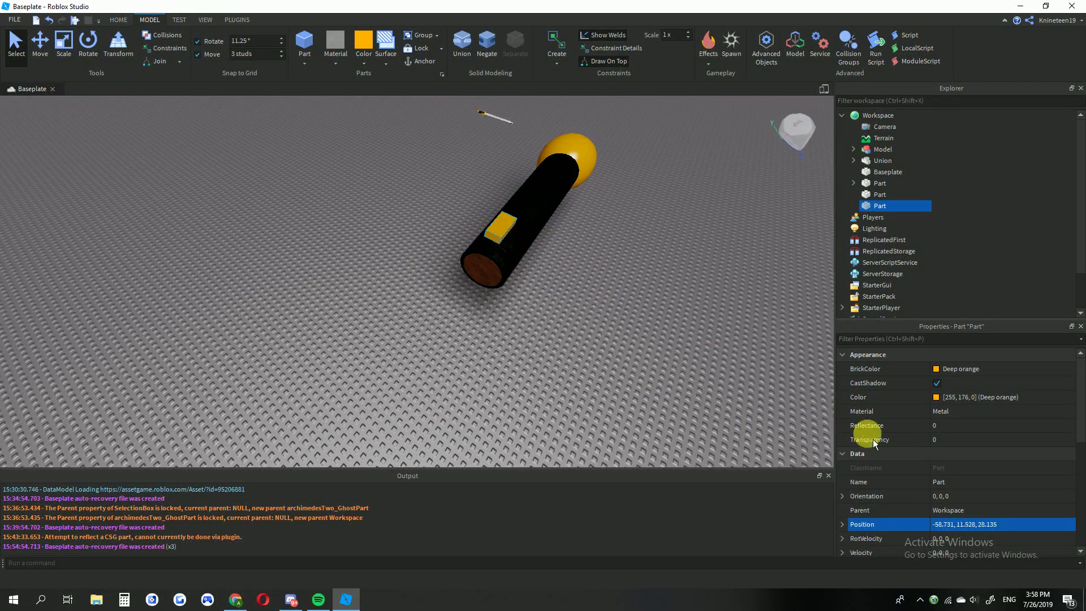
left_click(984, 526)
key("Return")
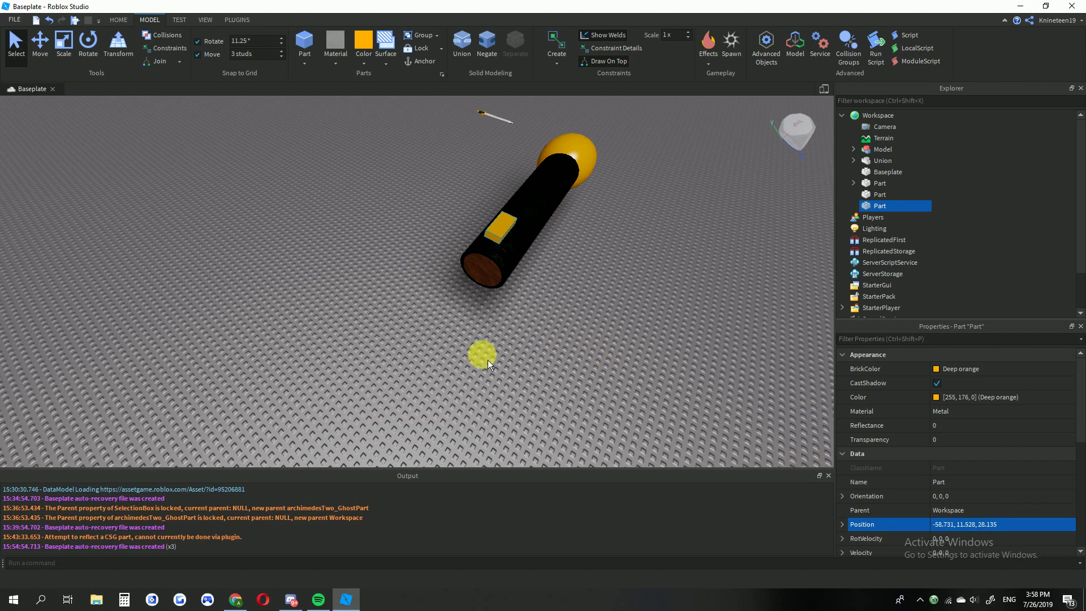
Step: Center the orange block inside the handle by giving it the brown cylinder's position, -48.625, 7.625, 28.75
left_click(484, 278)
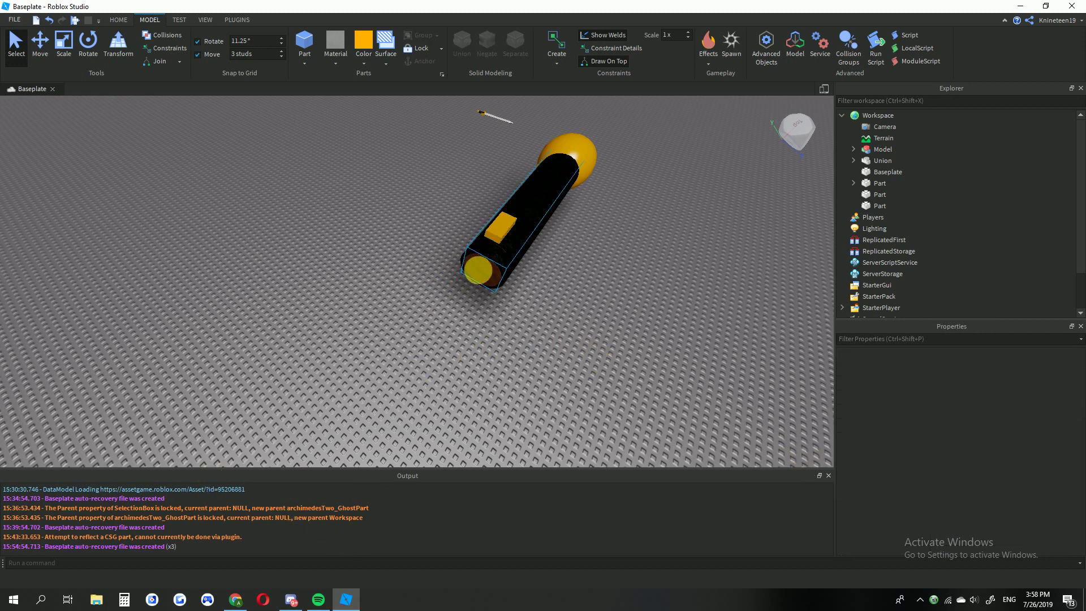
left_click(963, 526)
left_click(501, 227)
left_click(980, 525)
left_click_drag(501, 227, 444, 288)
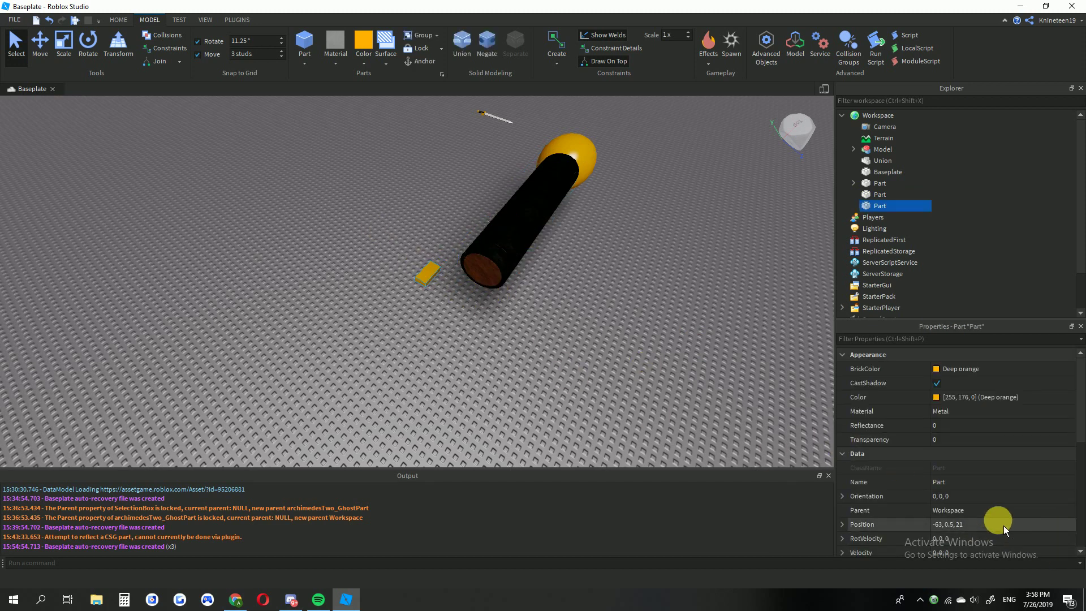
left_click(974, 524)
key("Return")
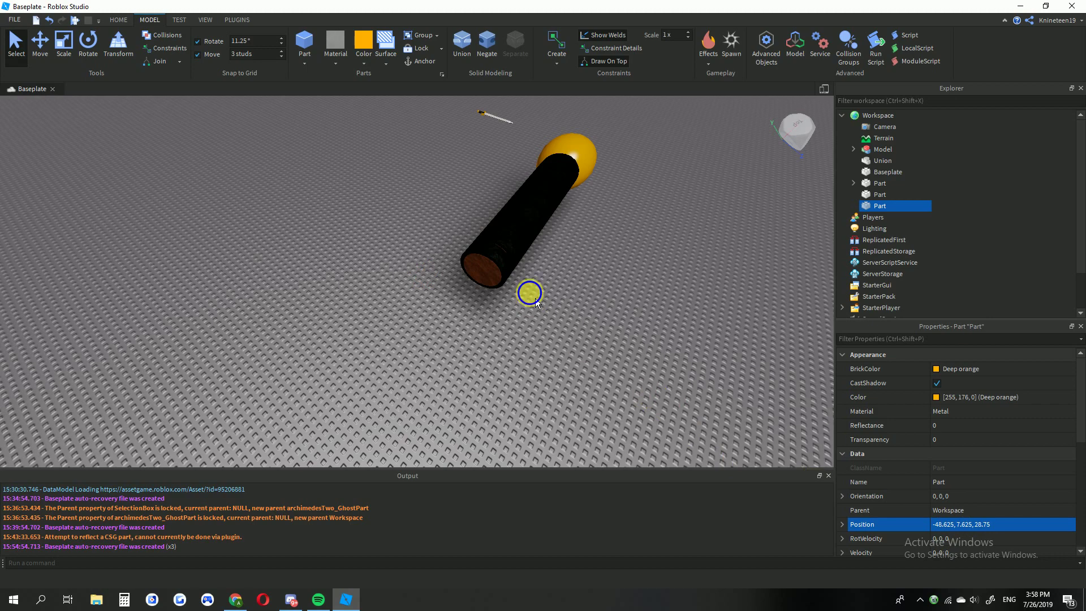
Step: Move the orange block along the handle's axis to its free end, at X -63.625
right_click_drag(535, 299, 535, 300)
key("d")
left_click(41, 46)
key("d")
right_click_drag(474, 226, 474, 226)
left_click_drag(501, 279, 225, 91)
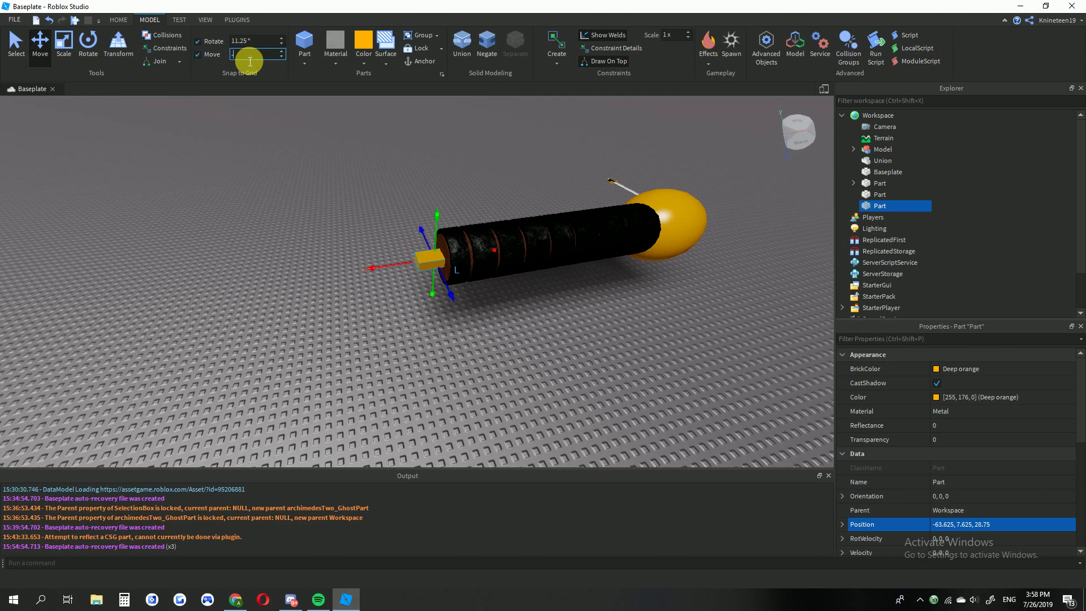
Step: Set the move increment to 0.25 studs and scale the orange block into a wide guard piece covering the handle's end
key("a")
right_click_drag(455, 252, 455, 252)
left_click(69, 53)
right_click_drag(316, 144, 316, 144)
key("a")
left_click_drag(489, 272, 485, 287)
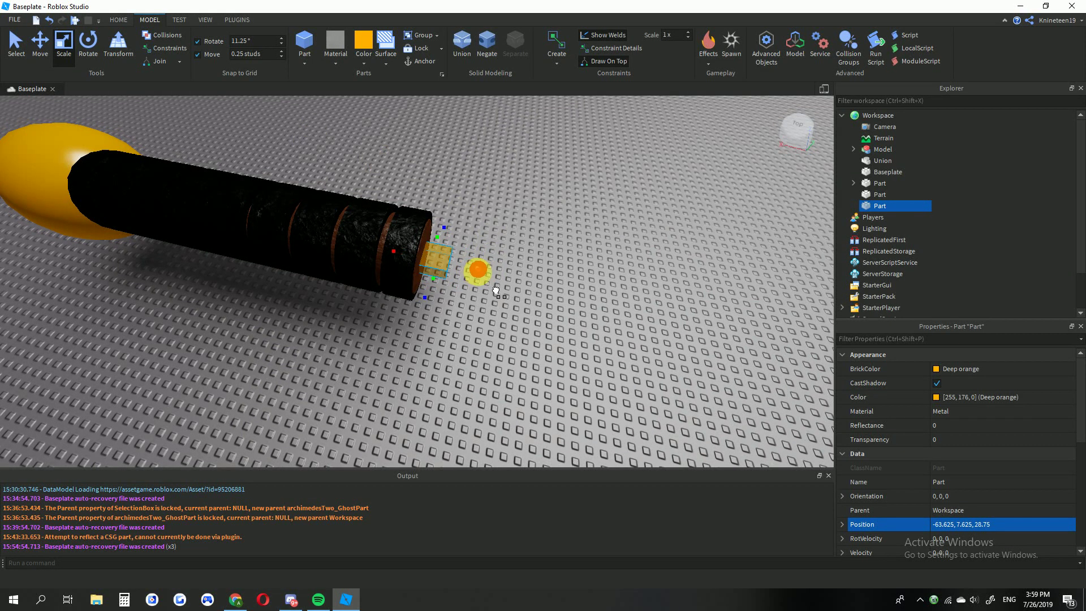
right_click_drag(481, 270, 447, 253)
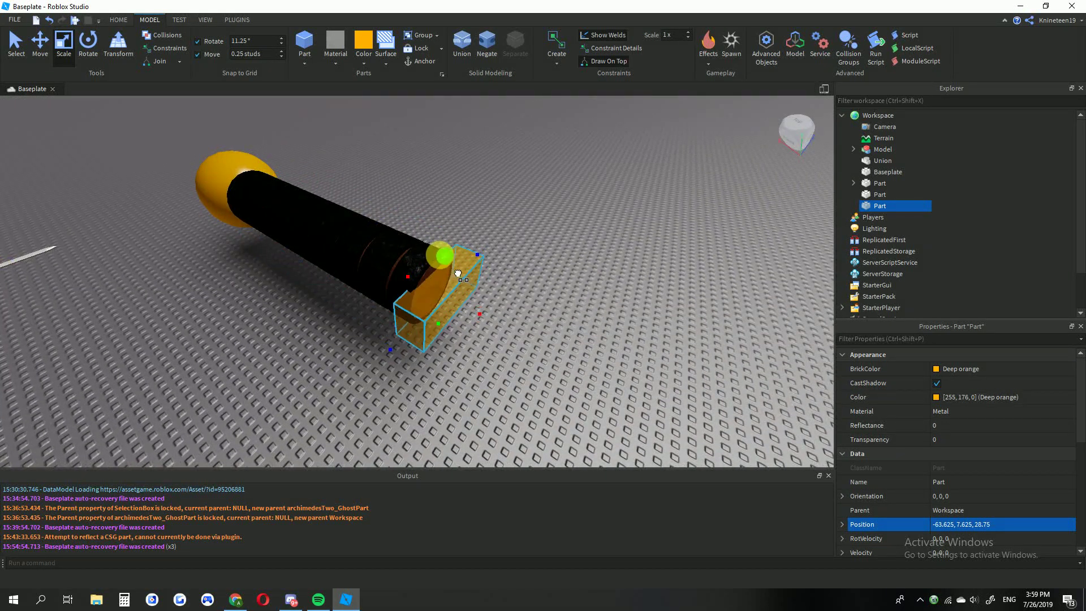
left_click(480, 208)
Step: Open the Archimedes Two plugin for the guard block, choose the z² axis and flip it to curve toward the pommel
left_click(237, 20)
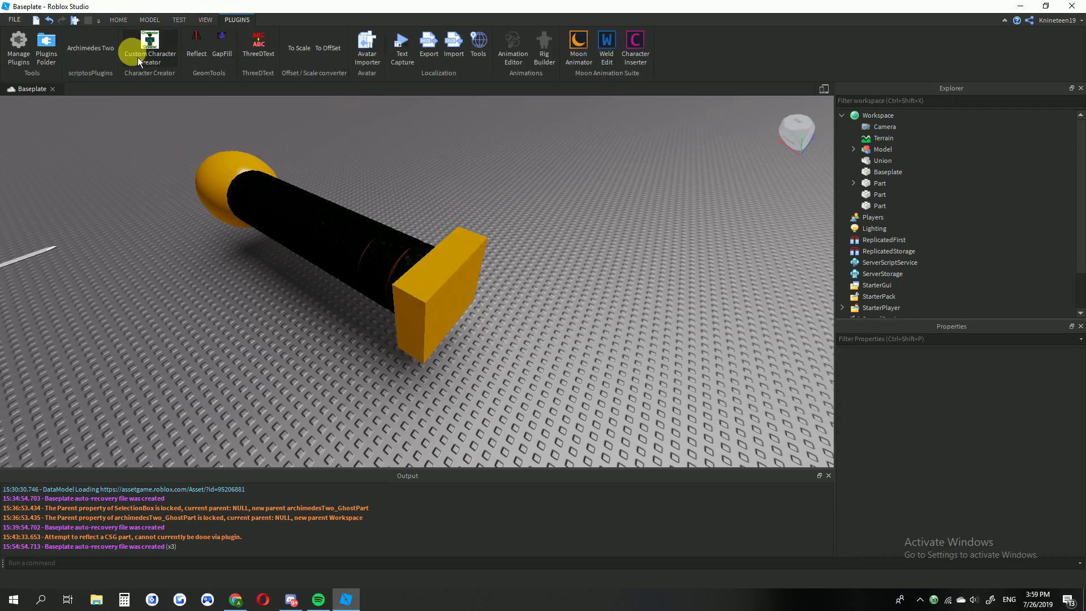
left_click(438, 294)
left_click(91, 48)
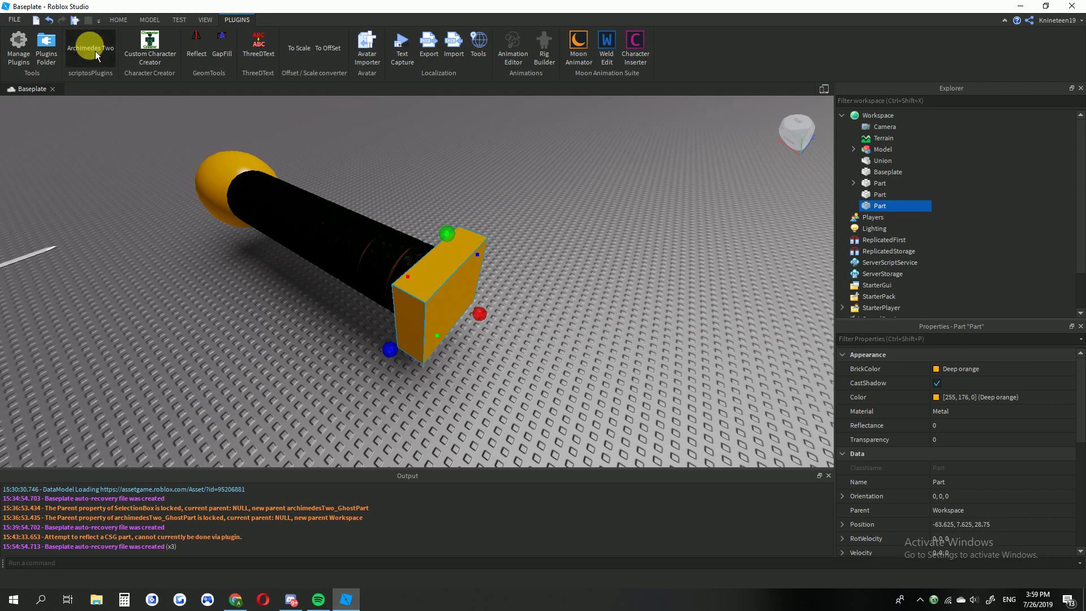
right_click_drag(544, 221, 544, 219)
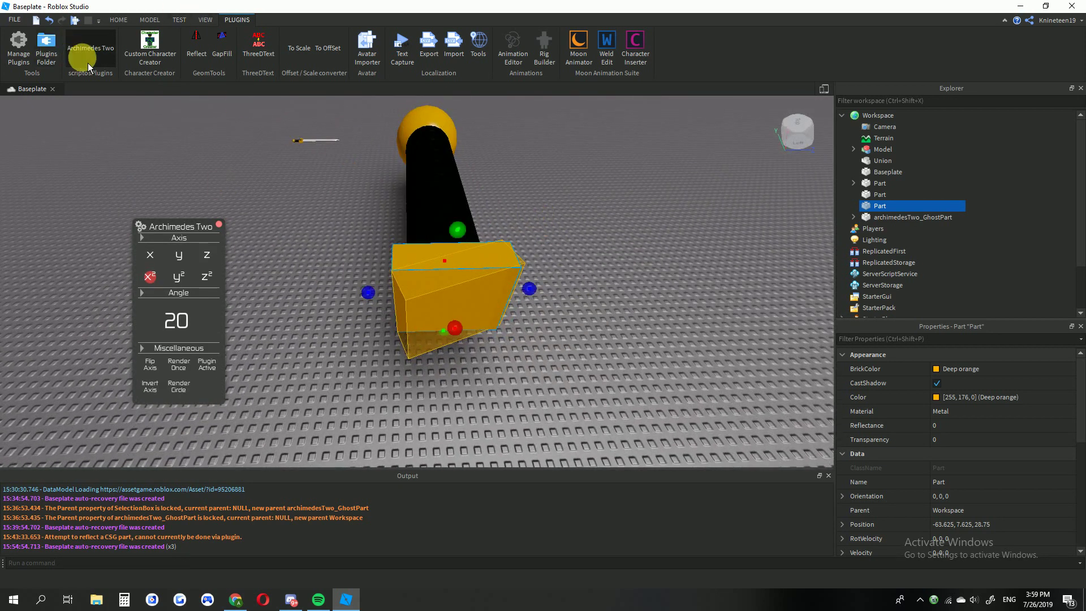
left_click(207, 281)
right_click_drag(380, 323, 381, 322)
left_click(149, 365)
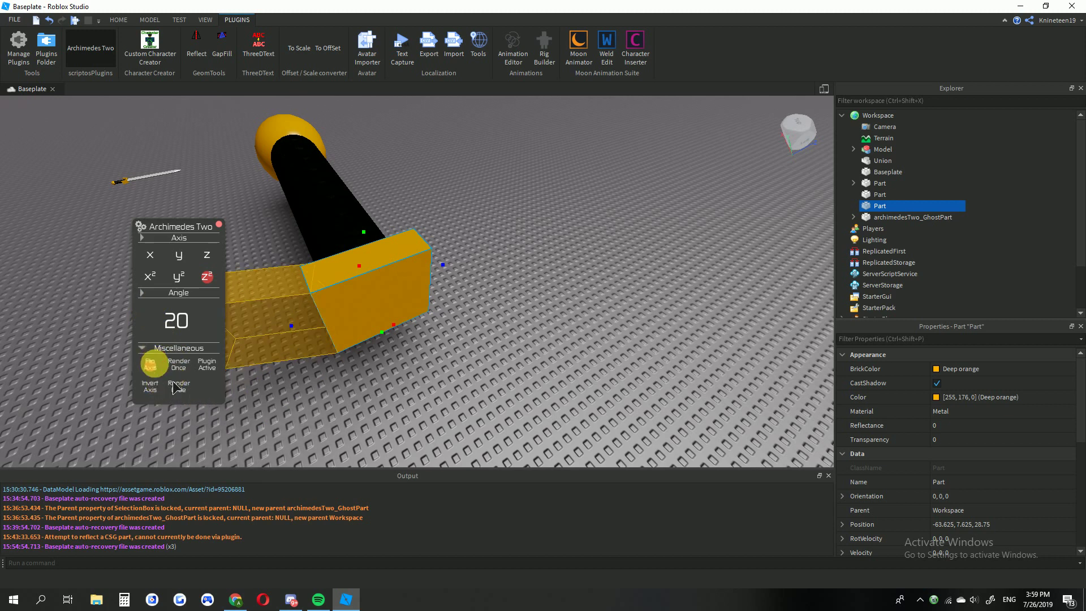
right_click_drag(421, 283, 369, 274)
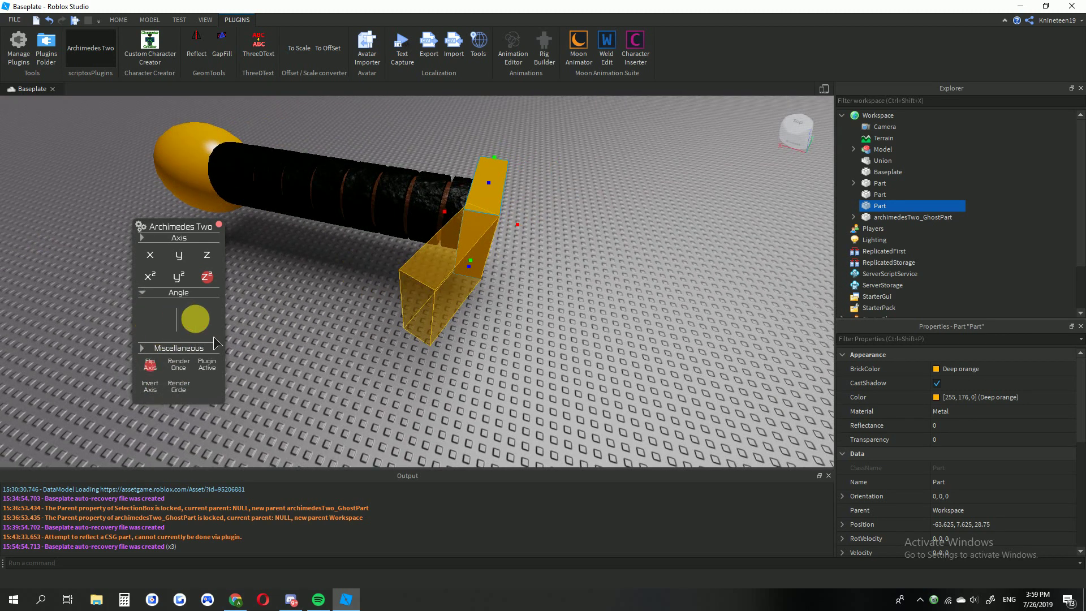
Step: Set the arc angle to 30 and render two successive guard segments, shortening the first one before the second render
type("30")
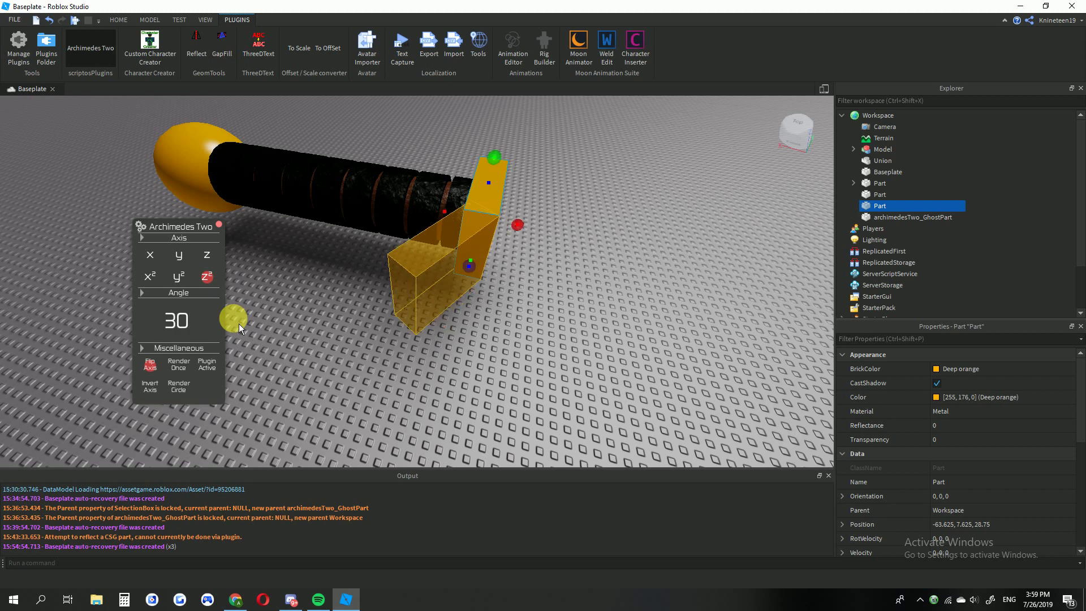
left_click(180, 364)
left_click(400, 302)
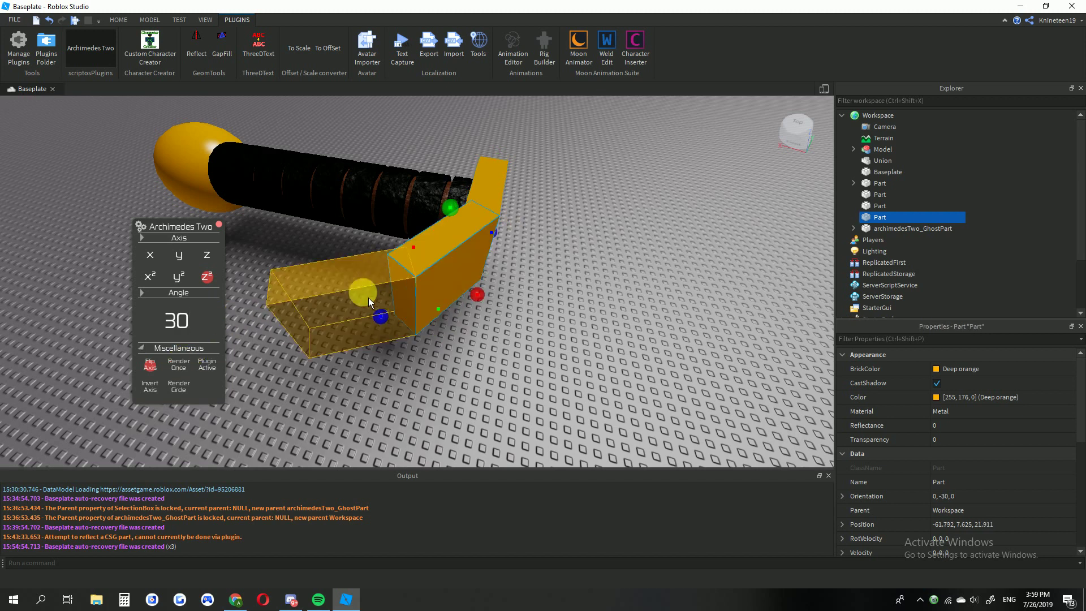
left_click_drag(375, 320, 405, 307)
right_click_drag(407, 308, 449, 301)
left_click(184, 365)
Step: Set the arc angle to 10, shorten the second segment, render a third guard segment and close the Archimedes Two plugin
key("a")
type("w")
type("10")
left_click(438, 373)
left_click_drag(482, 292, 470, 290)
left_click(179, 365)
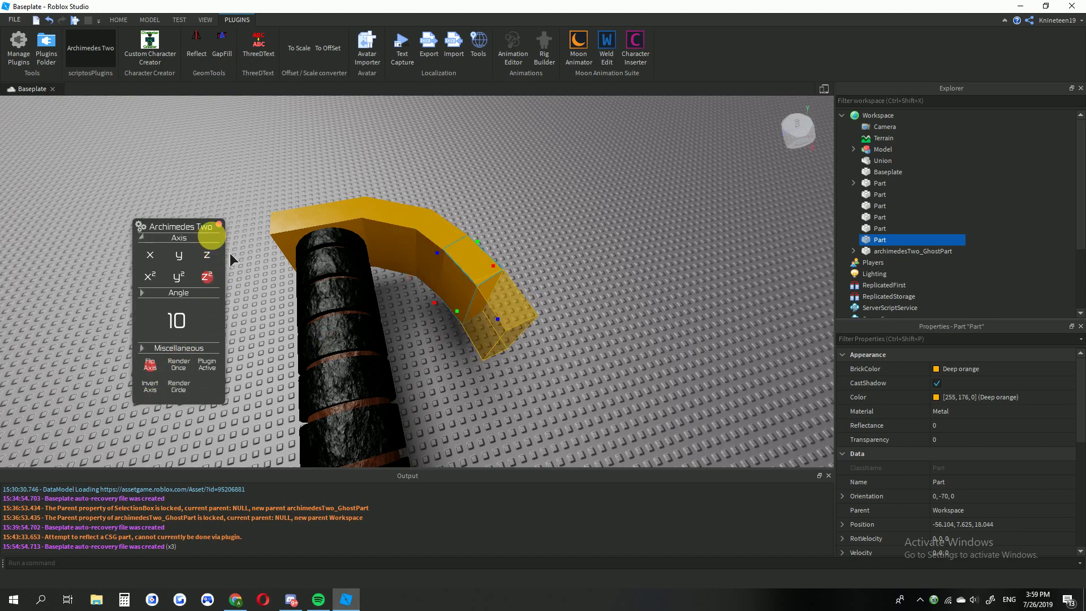
left_click(219, 224)
Step: Reflect the three curved guard segments to the other side using the central guard block's side face
left_click(530, 191)
scroll(530, 191, "down", 5)
right_click_drag(531, 191, 530, 191)
left_click(392, 274)
left_click(381, 265, "ctrl")
left_click(373, 249, "ctrl")
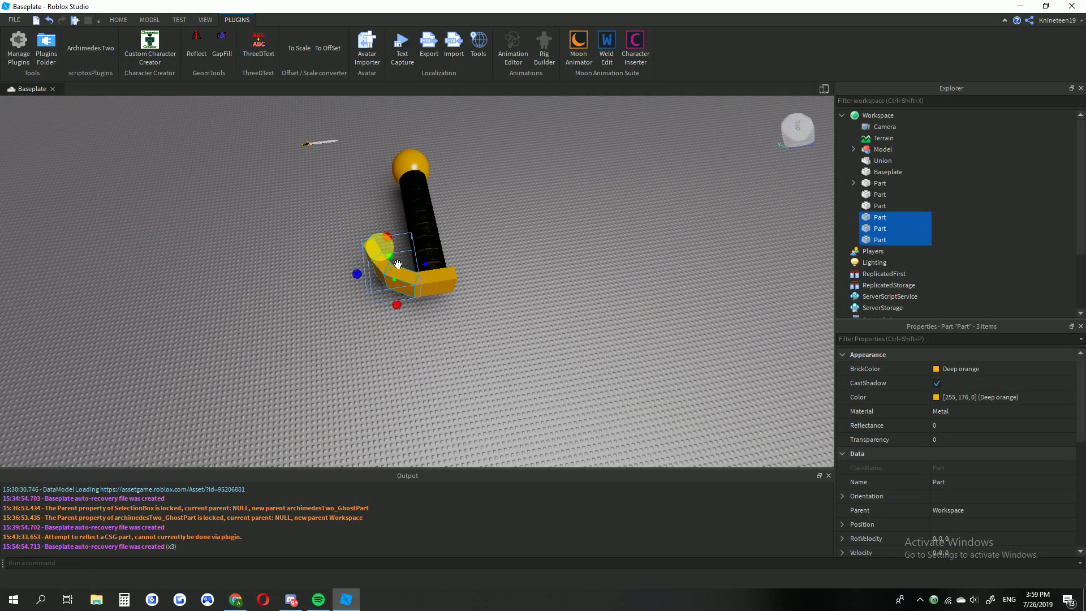
left_click(199, 46)
right_click_drag(526, 209, 300, 237)
left_click(304, 321)
Step: Move the three mirrored segments against the central block to complete the symmetrical crossguard
left_click(149, 19)
left_click(40, 43)
scroll(358, 321, "up", 5)
left_click_drag(467, 307, 408, 322)
left_click(626, 398)
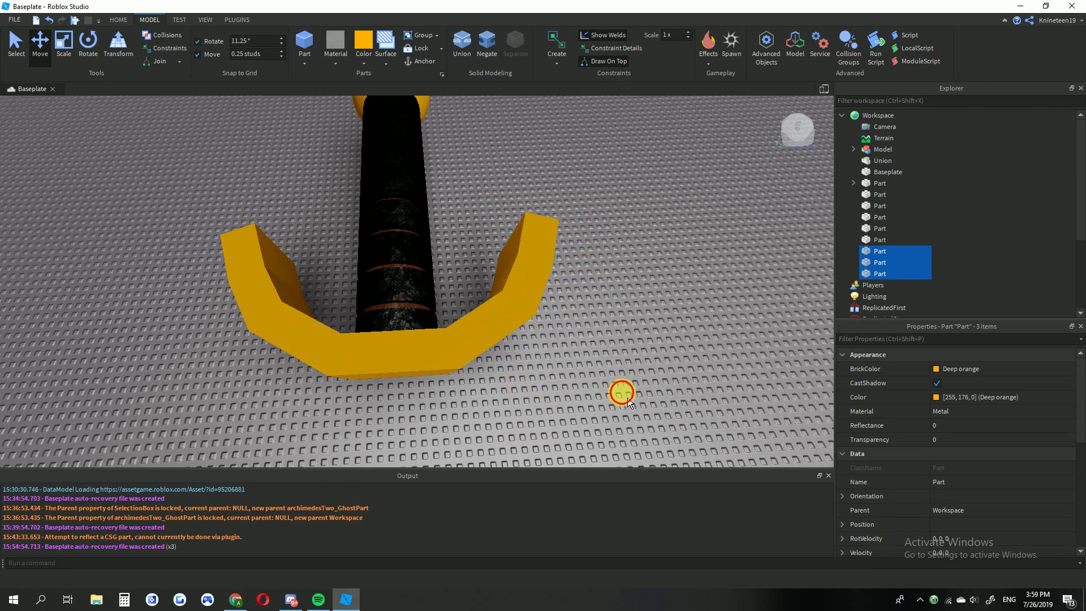
scroll(574, 366, "down", 4)
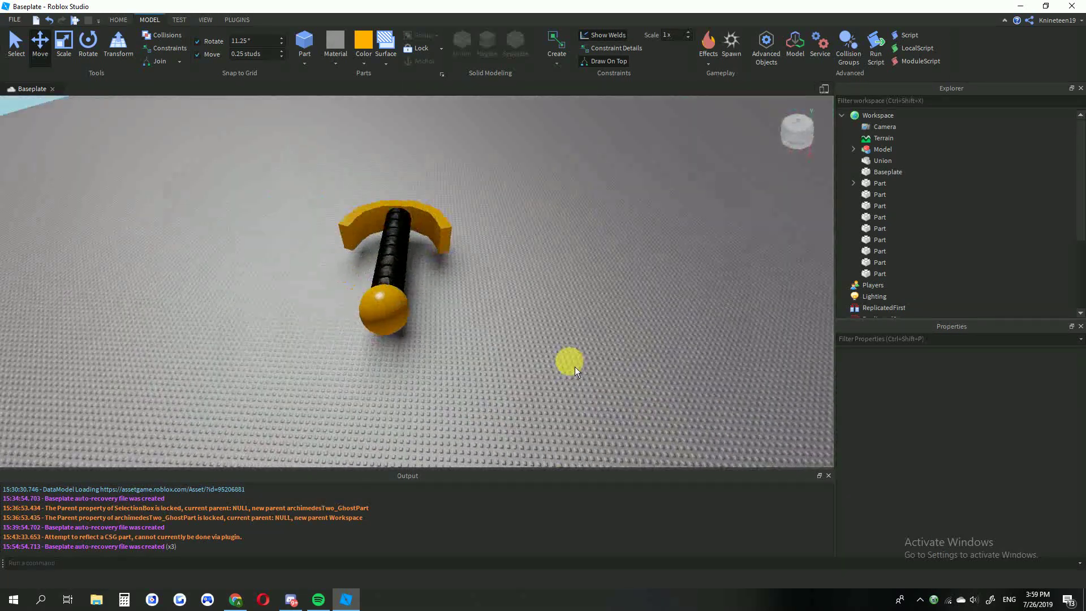